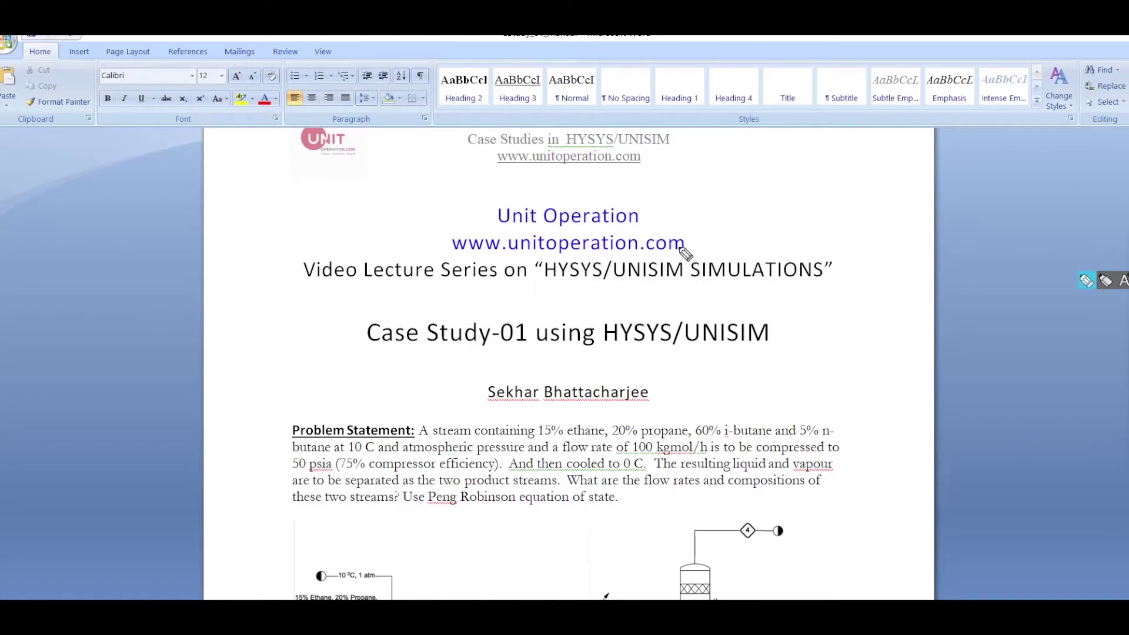
Step: Draw ink arrows pointing at the website address and under the Case Study-01 title
mouse_move(692, 246)
mouse_down()
mouse_move(744, 243)
mouse_move(704, 253)
mouse_up()
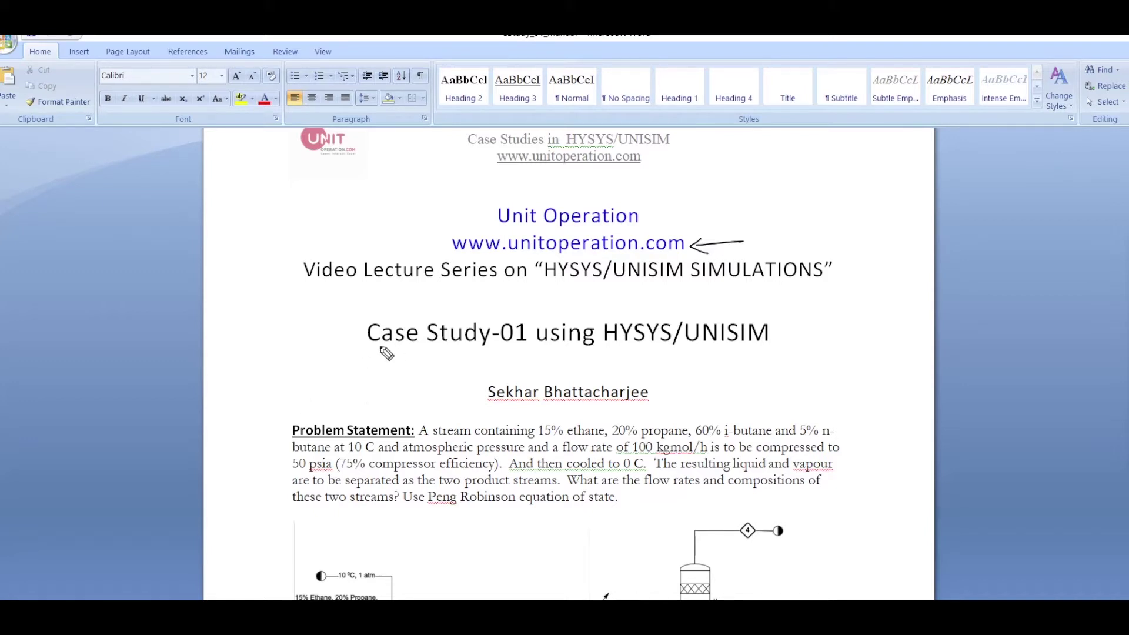
drag(394, 380, 402, 358)
Step: Erase all earlier ink annotations from the page and re-enable the pen
scroll(564, 364, down, 4)
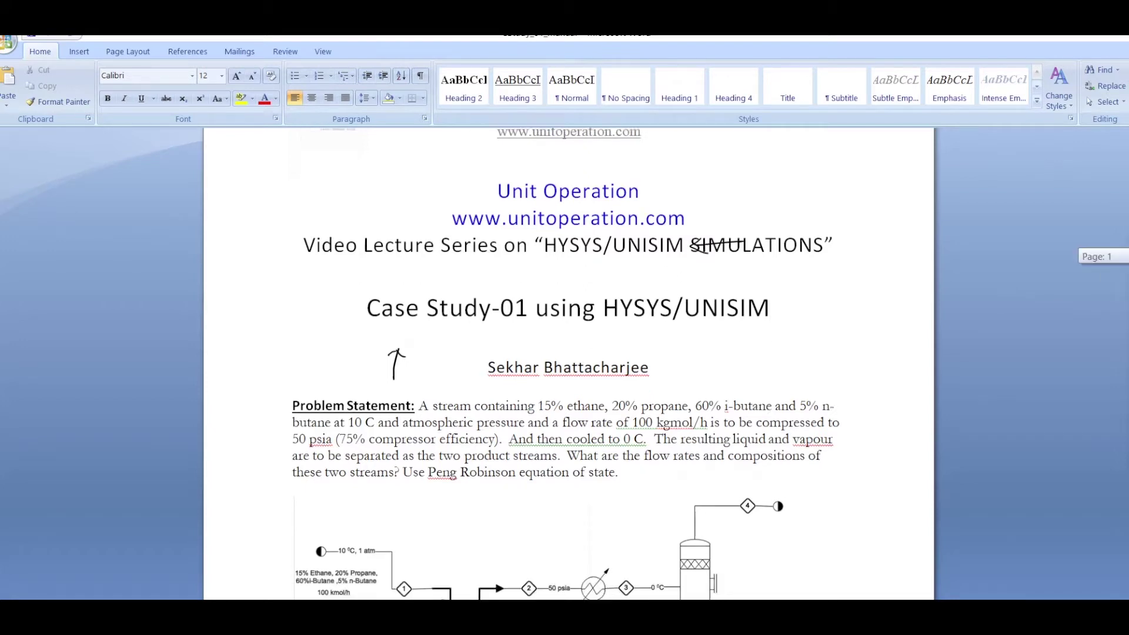
scroll(564, 364, down, 1)
click(1122, 280)
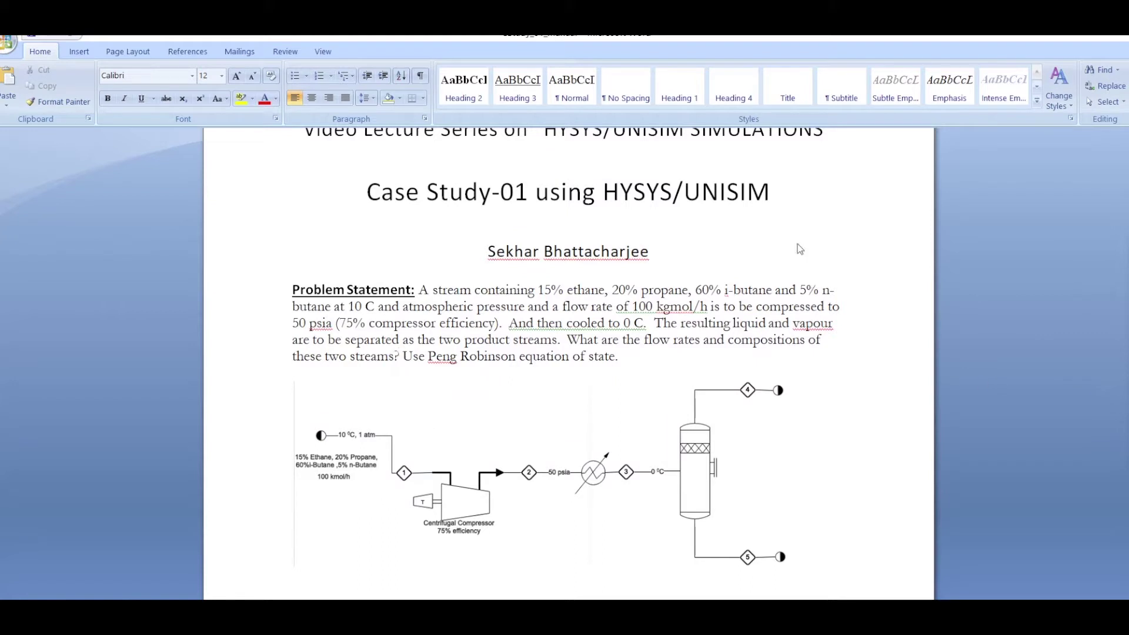
click(1087, 280)
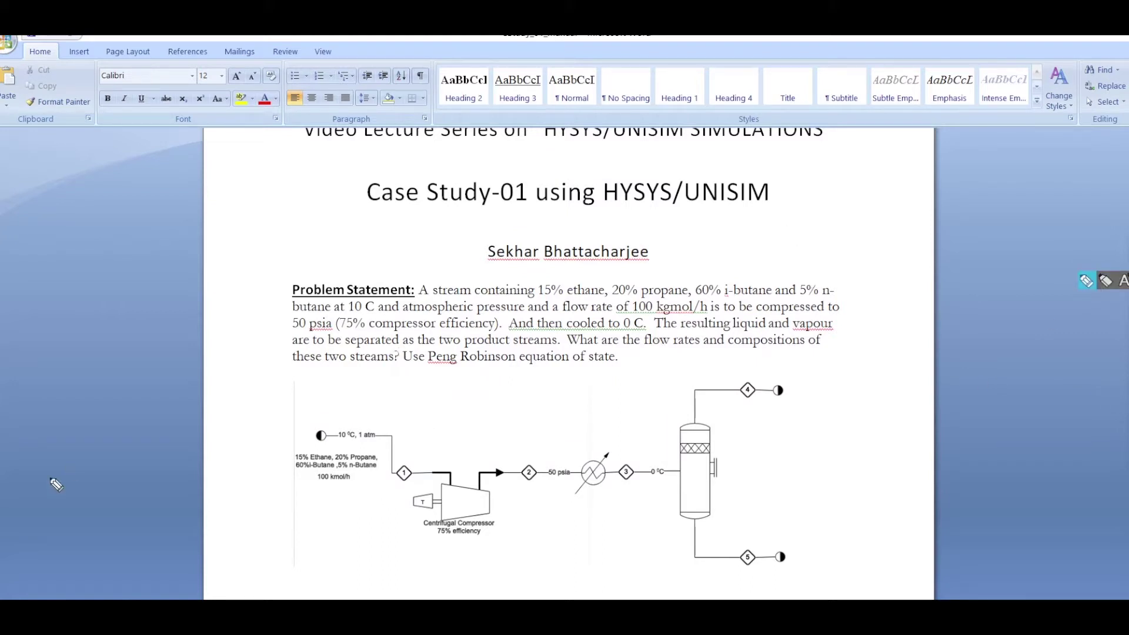
Step: Ink a brace on the feed composition and arrows at 10 °C, 1 atm, 100 kmol/h and 50 psia
drag(288, 446, 292, 478)
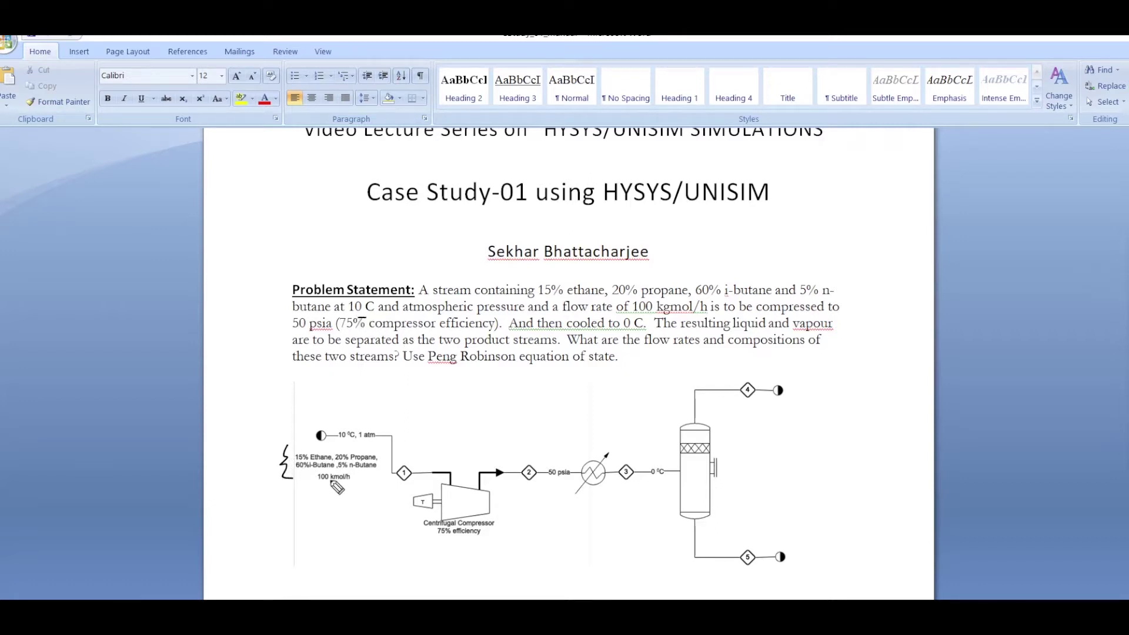
drag(353, 404, 357, 415)
mouse_move(332, 488)
mouse_down()
mouse_move(332, 510)
mouse_move(346, 486)
mouse_up()
drag(557, 441, 557, 462)
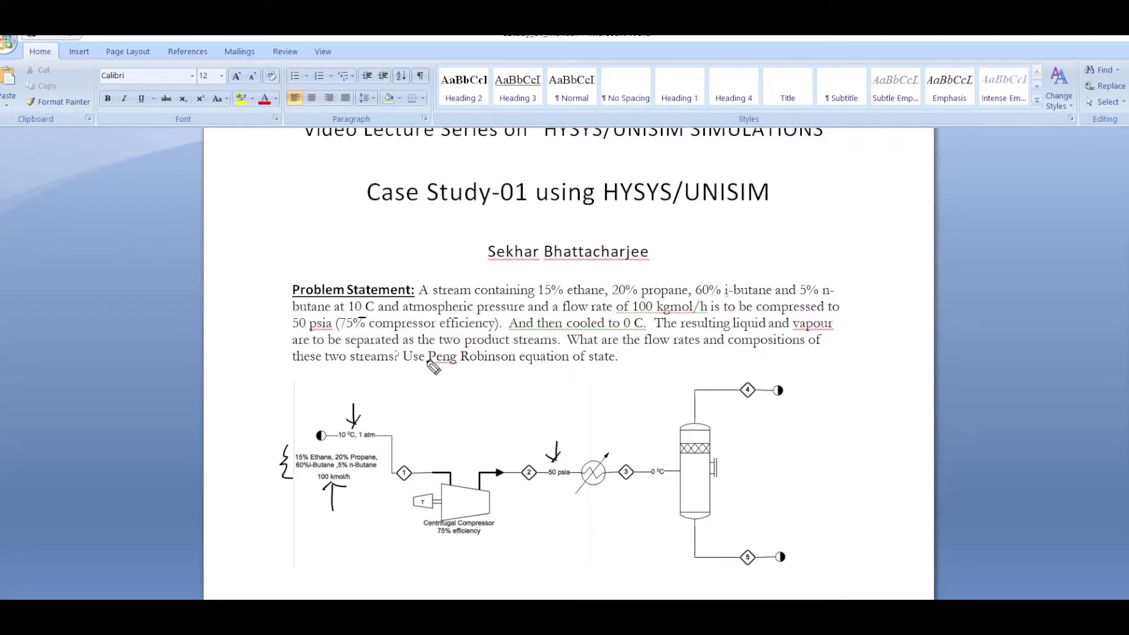
Step: Write 75% below the compressor, arrow the 50 psia stream, and label the exchanger Cooler
mouse_move(456, 552)
mouse_down()
mouse_move(495, 543)
mouse_move(480, 576)
mouse_up()
drag(494, 559, 495, 563)
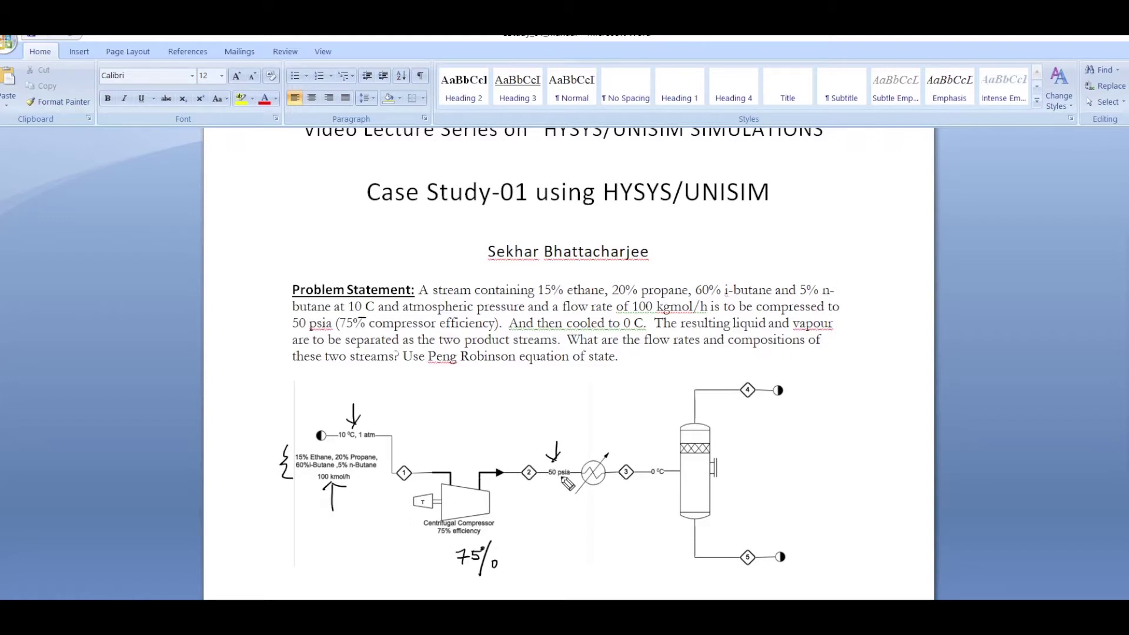
mouse_move(563, 483)
mouse_down()
mouse_move(559, 509)
mouse_move(556, 483)
mouse_move(589, 516)
mouse_move(599, 494)
mouse_up()
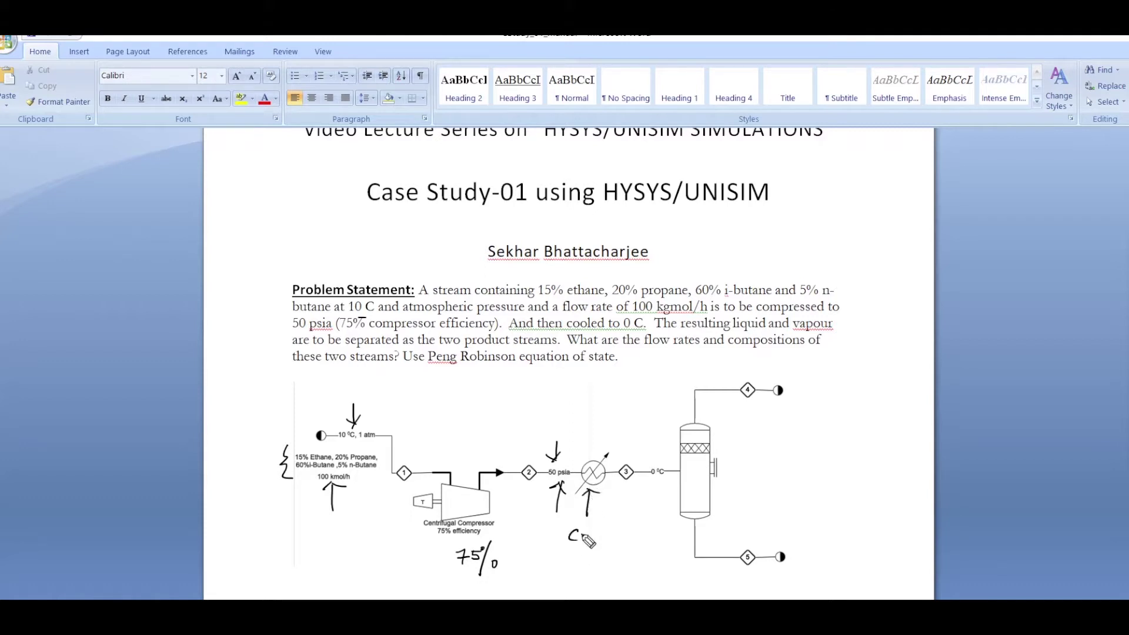
drag(591, 536, 624, 528)
Step: Mark the 0 °C separator feed, label streams 4 and 5 vap and Liq, and mark Peng Robinson
mouse_move(654, 435)
mouse_down()
mouse_move(654, 458)
mouse_move(659, 449)
mouse_up()
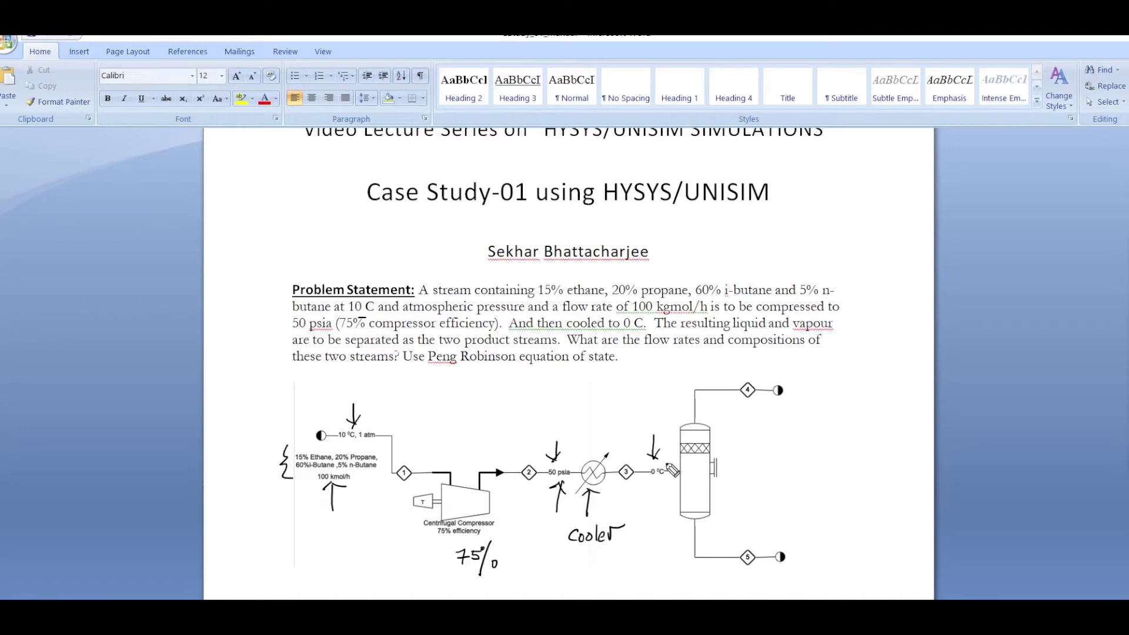
drag(678, 471, 670, 478)
drag(778, 412, 777, 417)
drag(785, 404, 782, 428)
drag(795, 537, 798, 547)
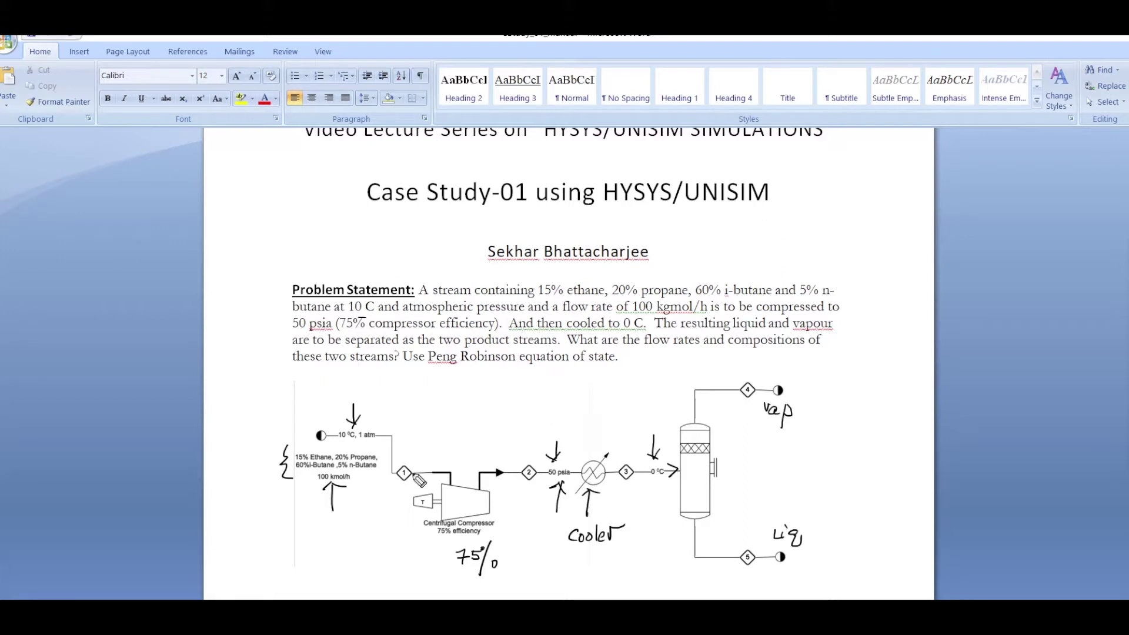
mouse_move(444, 370)
mouse_down()
mouse_move(482, 372)
mouse_move(456, 378)
mouse_move(481, 376)
mouse_move(466, 398)
mouse_up()
Step: Add a new fluid package in UniSim using the Peng-Robinson property package
key(alt+Tab)
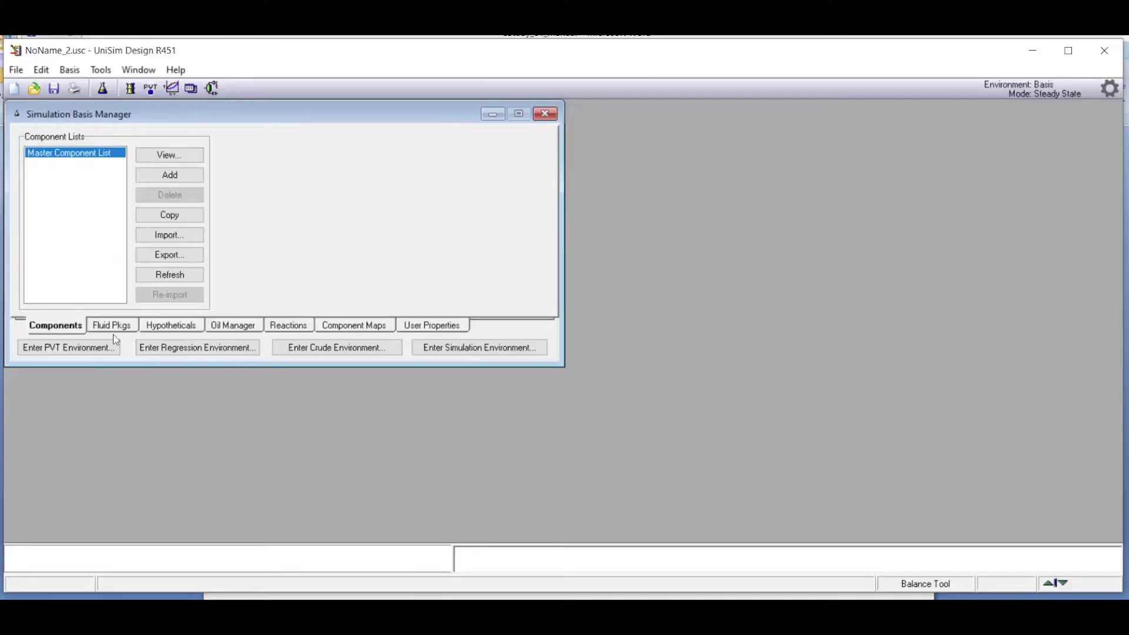
click(115, 328)
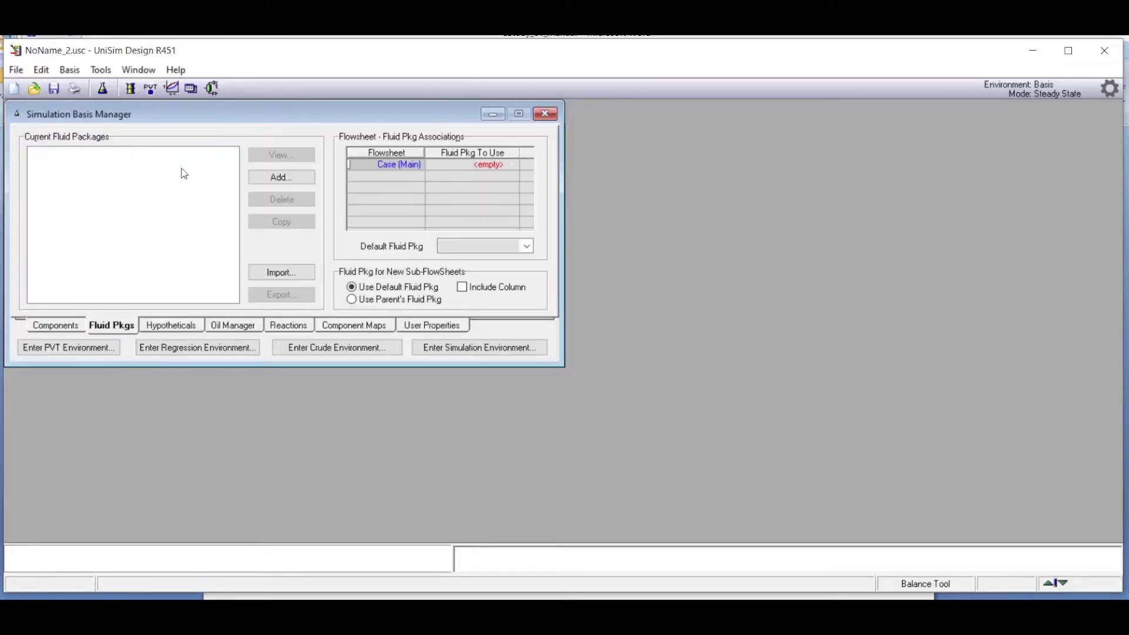
click(280, 177)
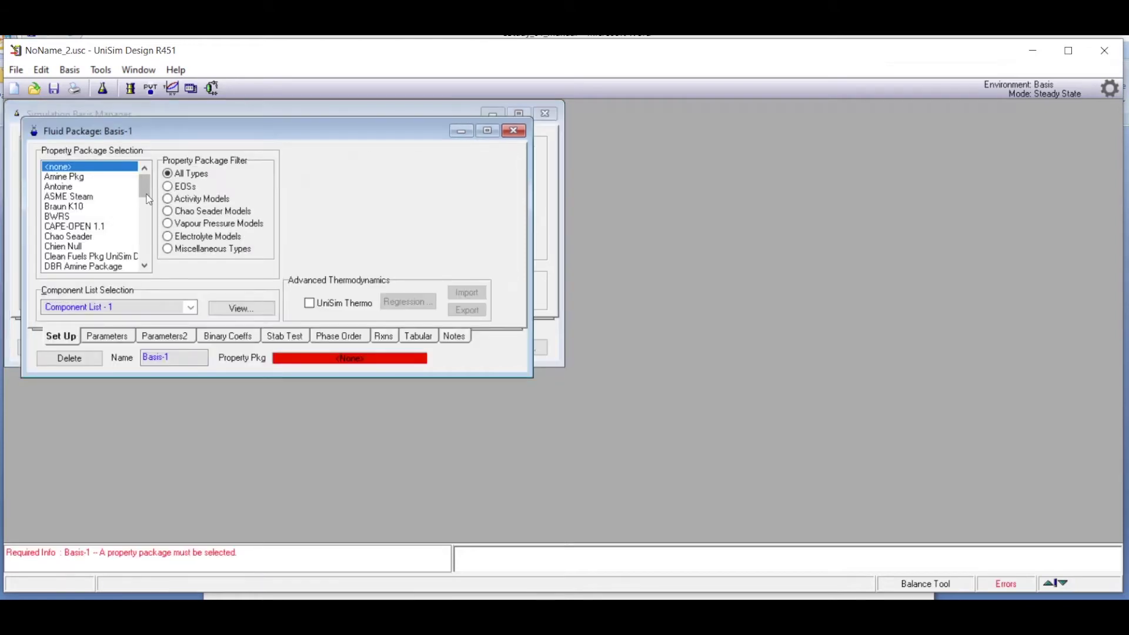
drag(147, 193, 145, 231)
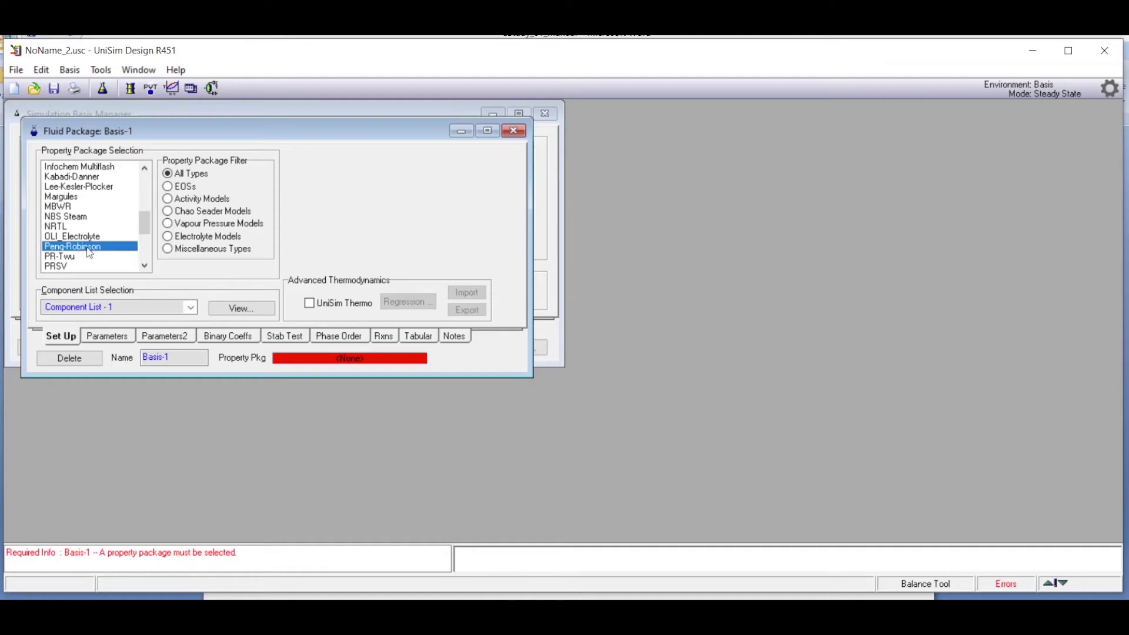
click(89, 248)
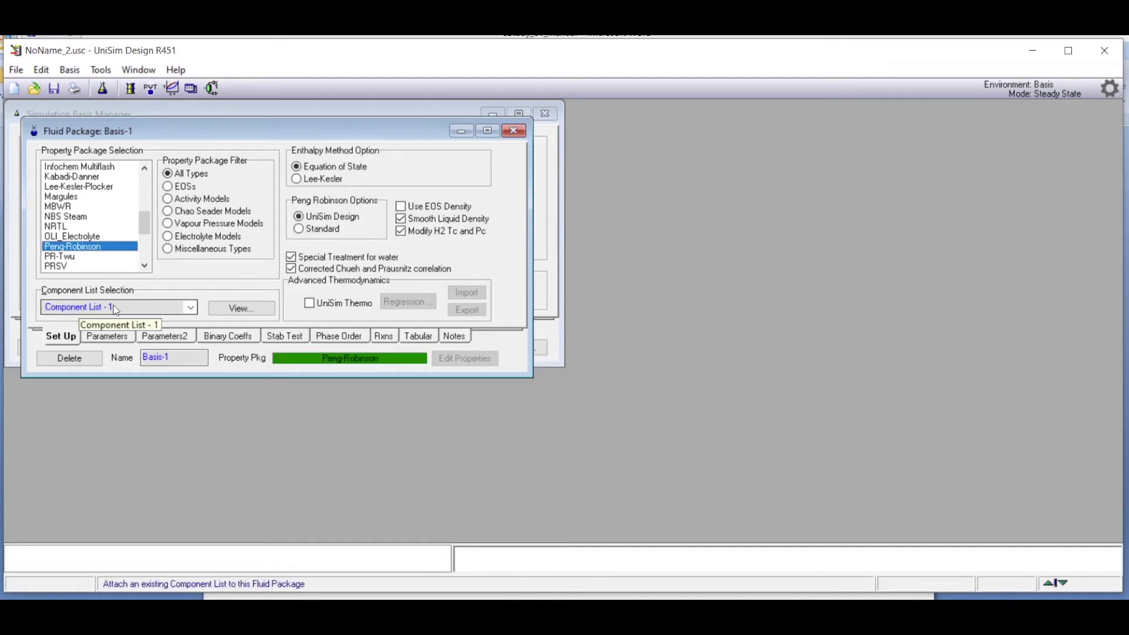
Step: Add ethane, propane, i-butane and n-butane to the component list and close the dialogs
click(236, 310)
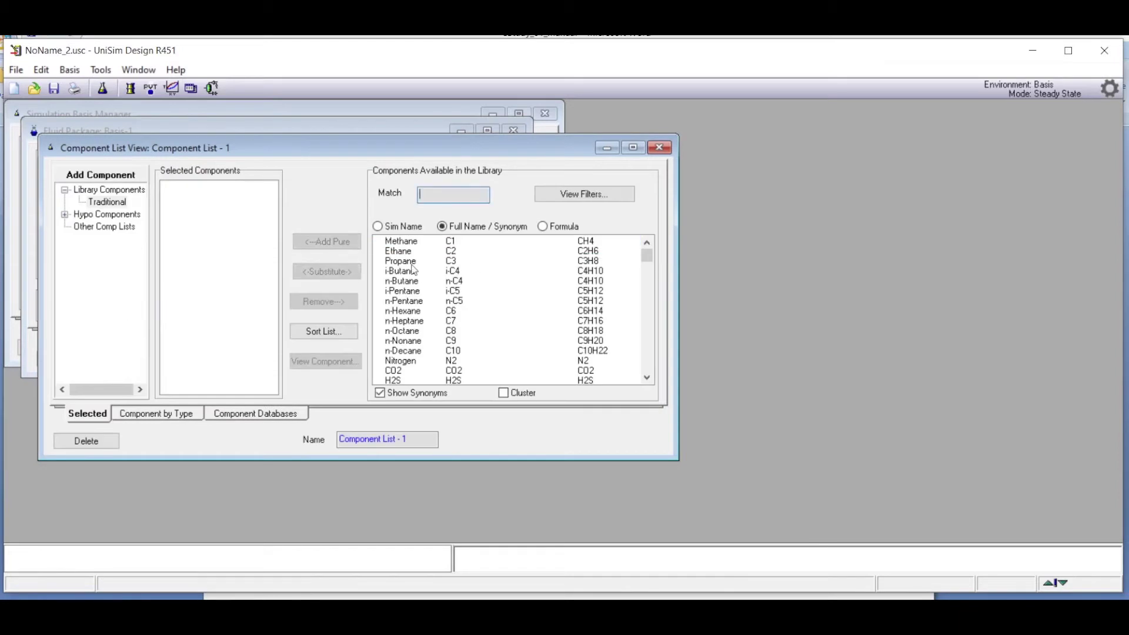
drag(409, 257, 412, 284)
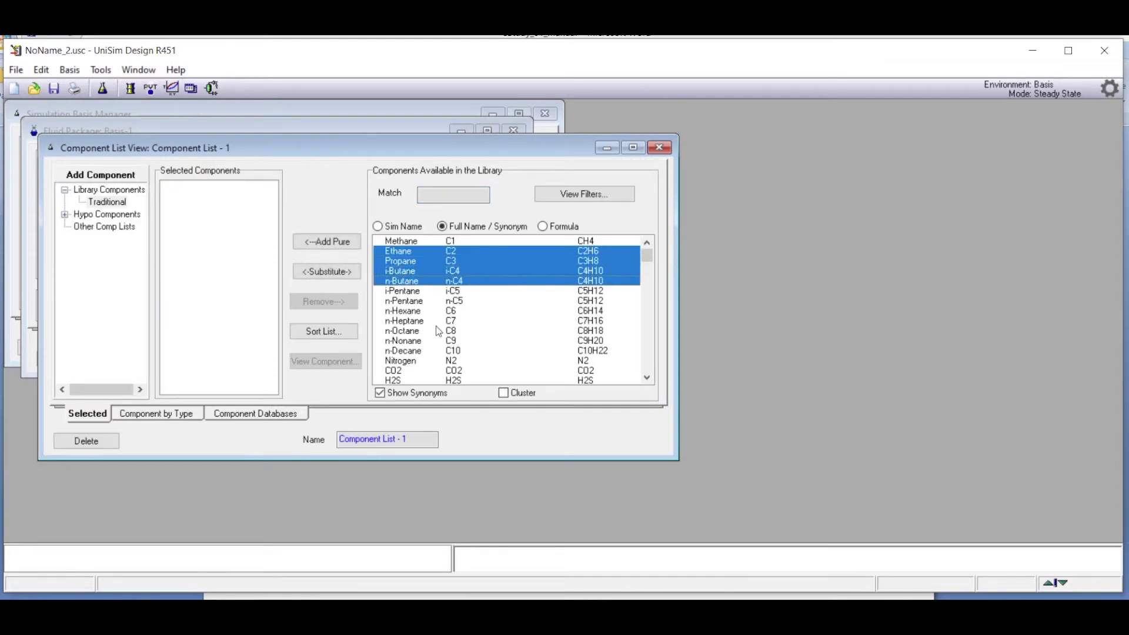
key(Return)
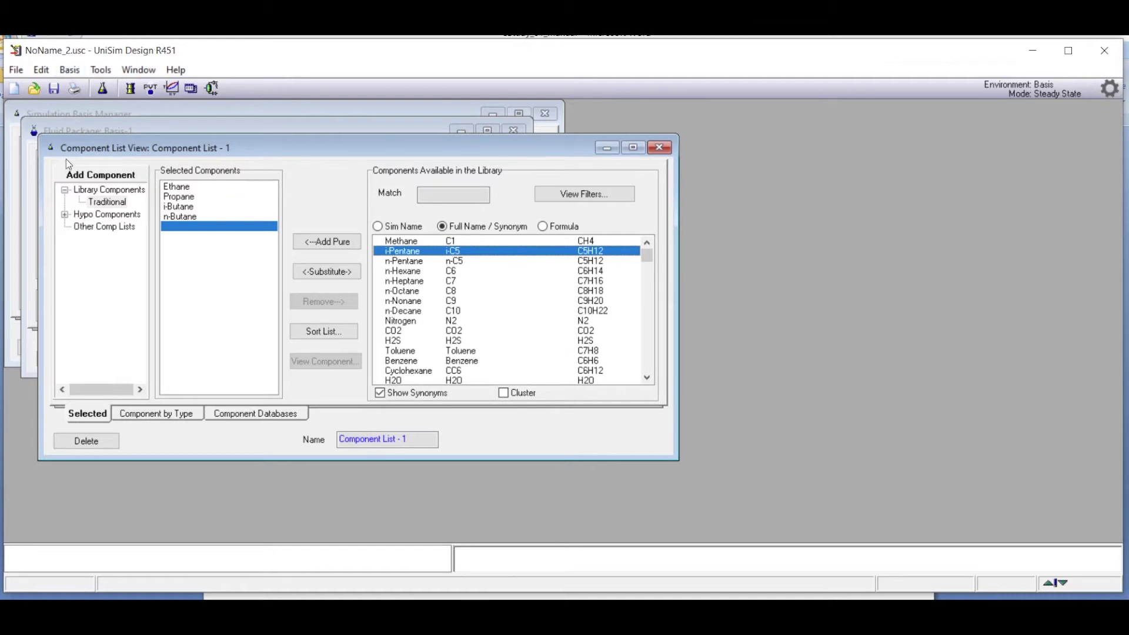
click(660, 148)
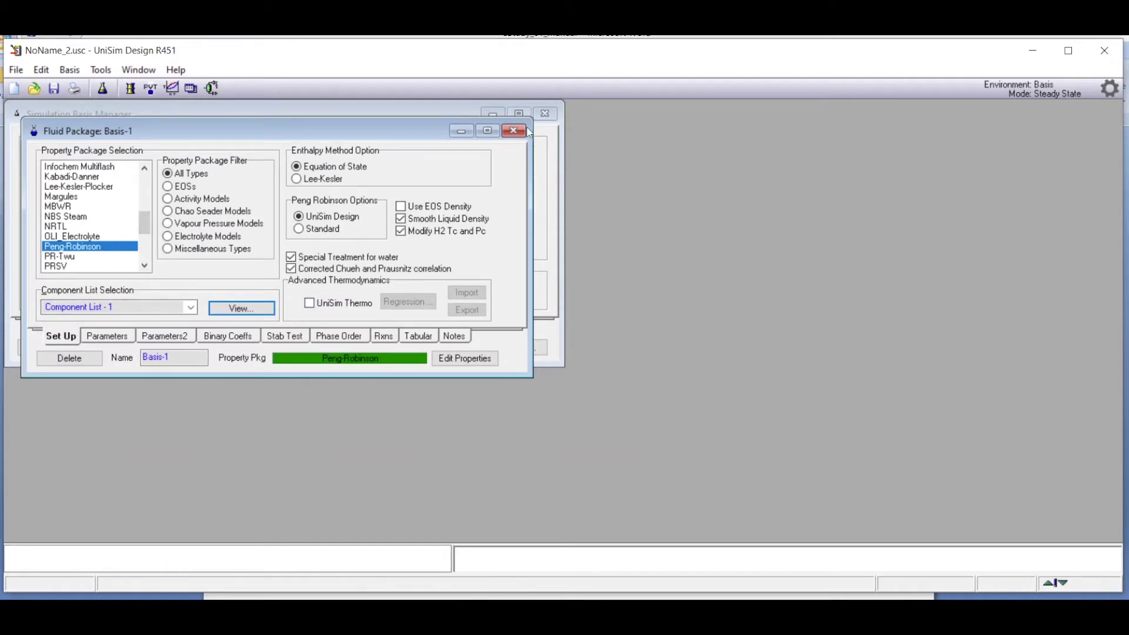
click(514, 131)
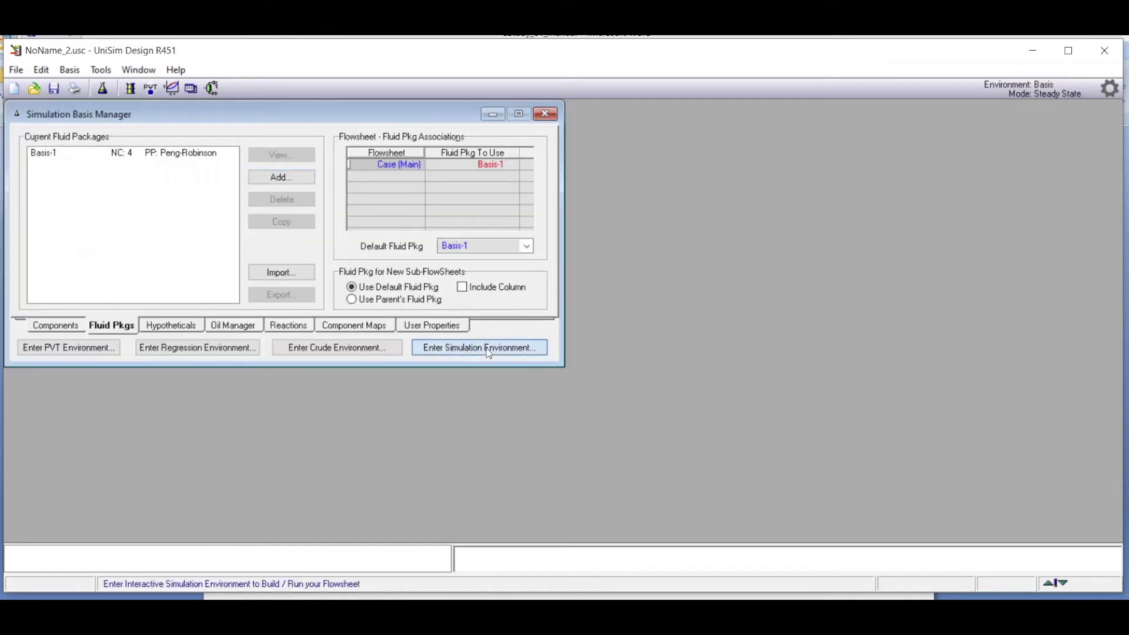
Step: Enter the simulation environment and enlarge the empty flowsheet window to fill the workspace
click(482, 348)
drag(461, 372, 1013, 529)
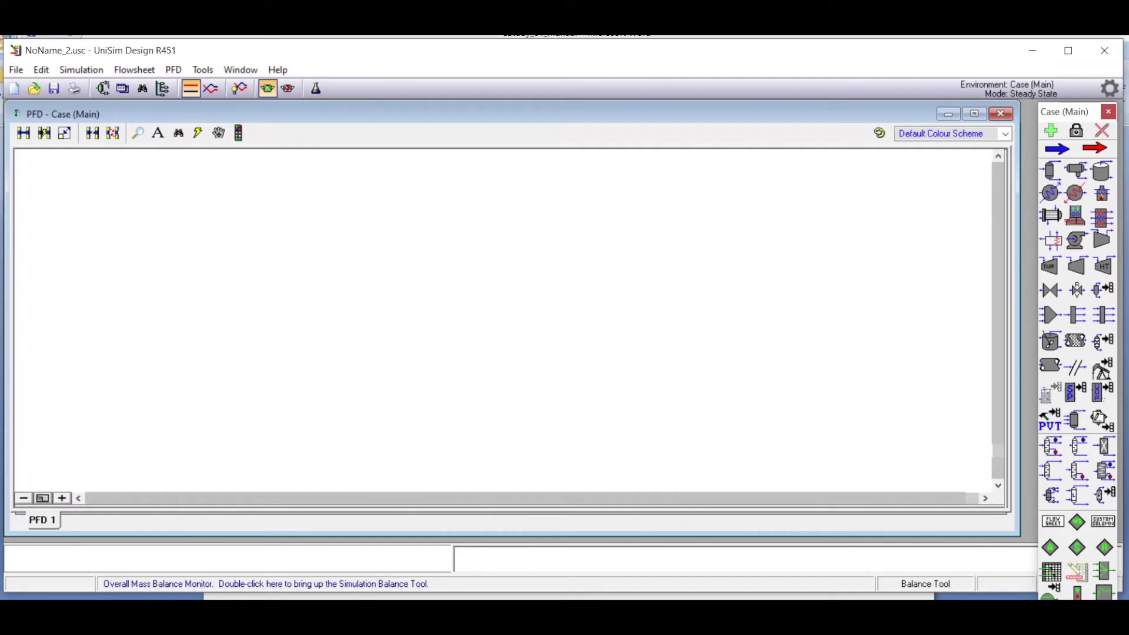
key(alt+Tab)
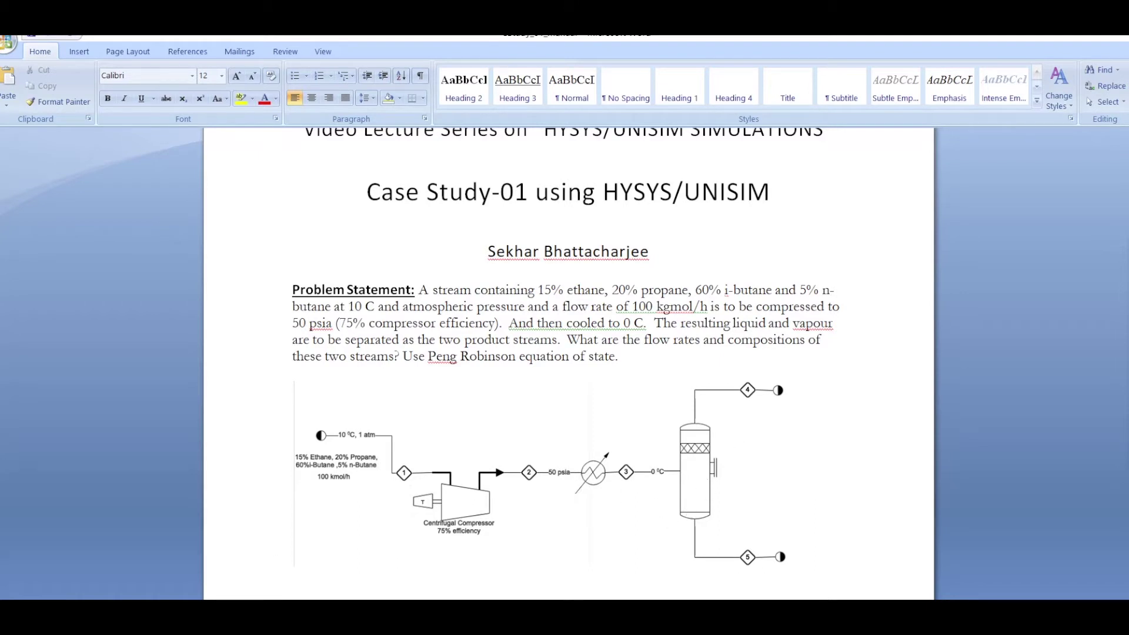
click(639, 582)
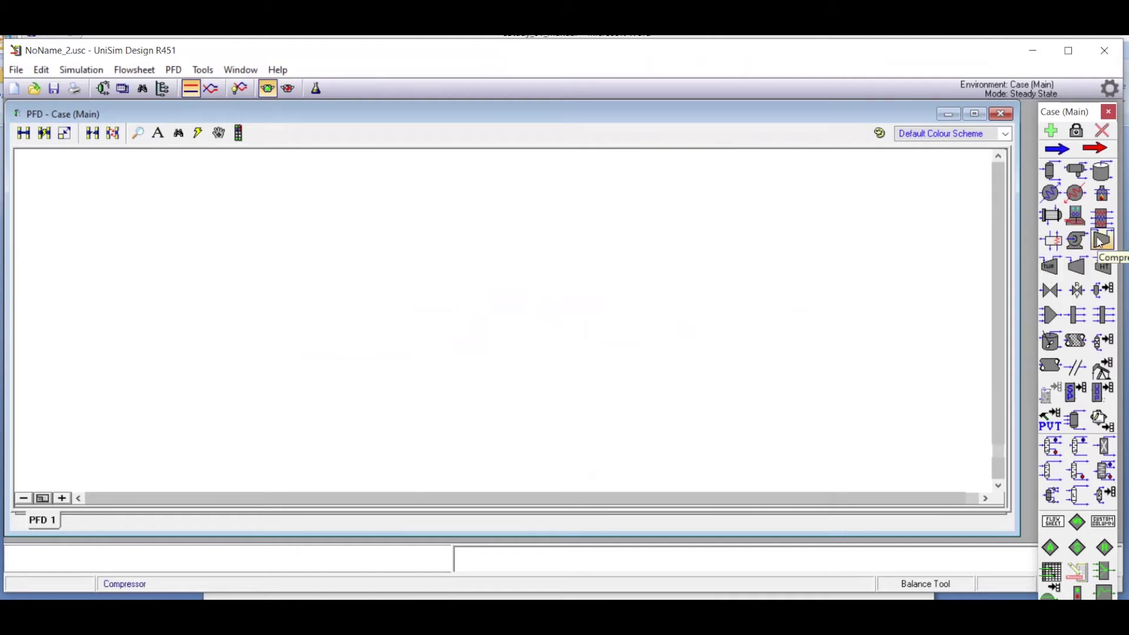
Step: Place compressor K-100, then cooler E-100 and separator V-100 to its right on the flowsheet
drag(1093, 241, 213, 307)
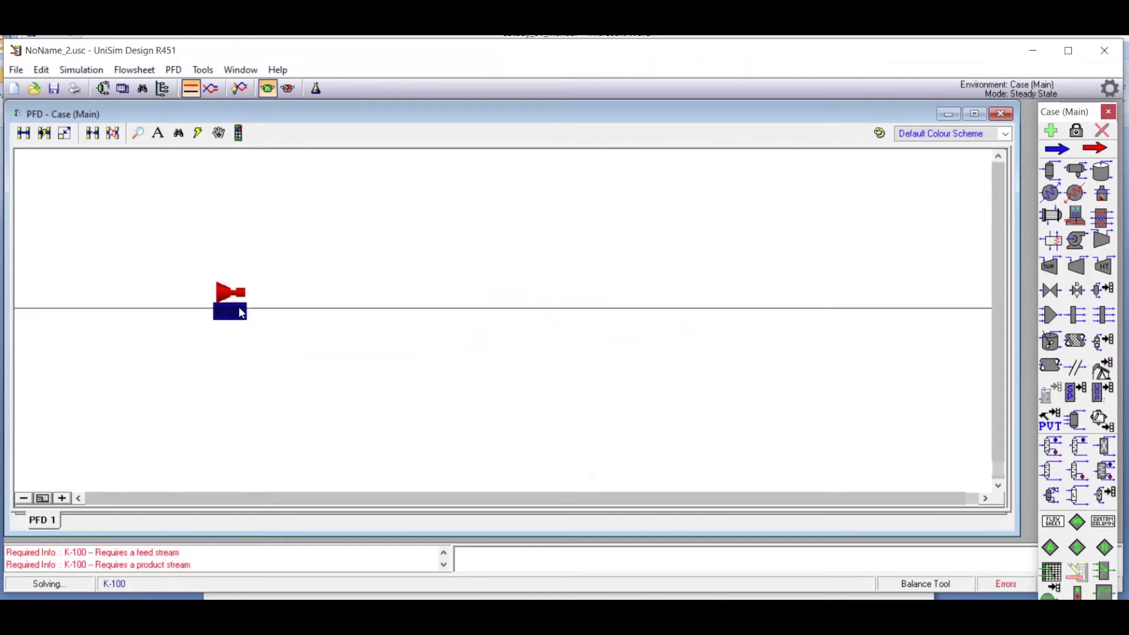
click(1051, 193)
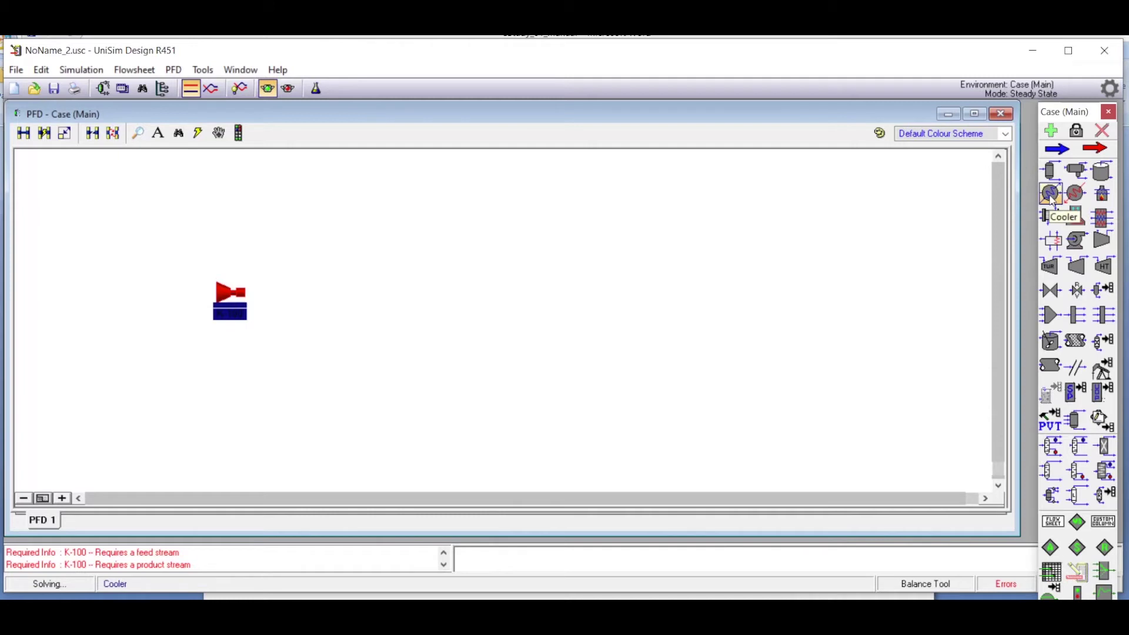
click(332, 295)
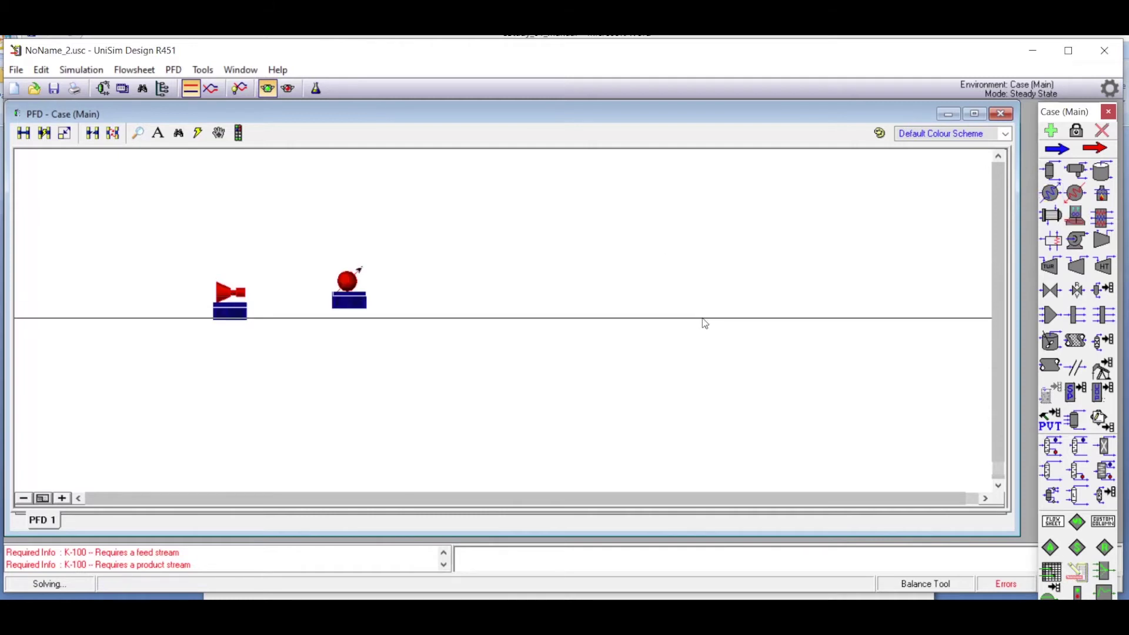
click(1051, 171)
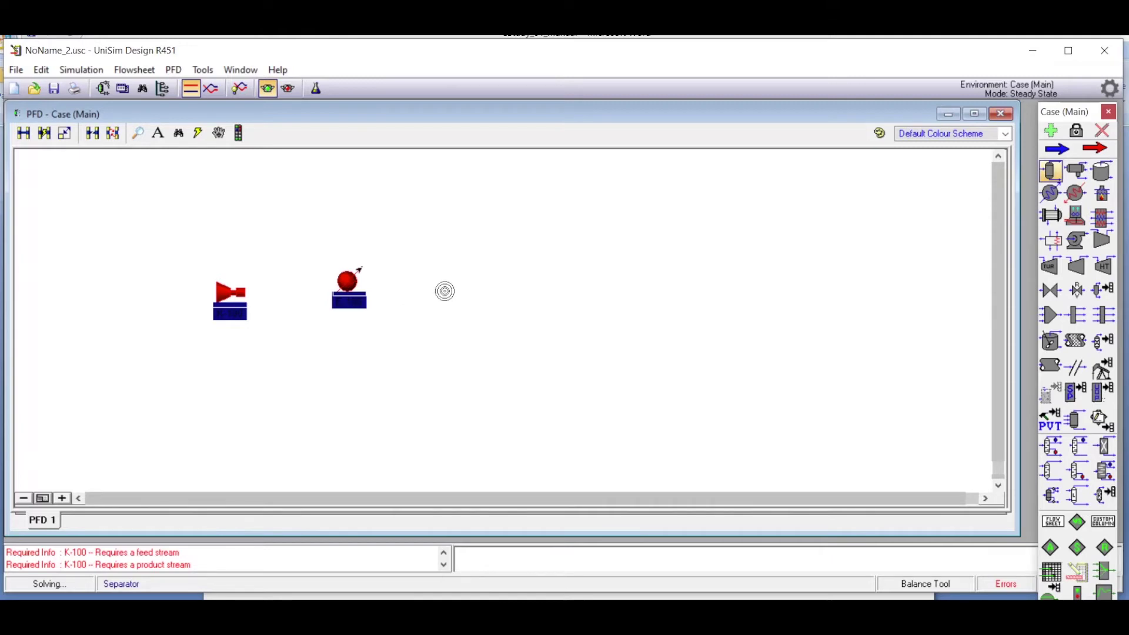
click(445, 289)
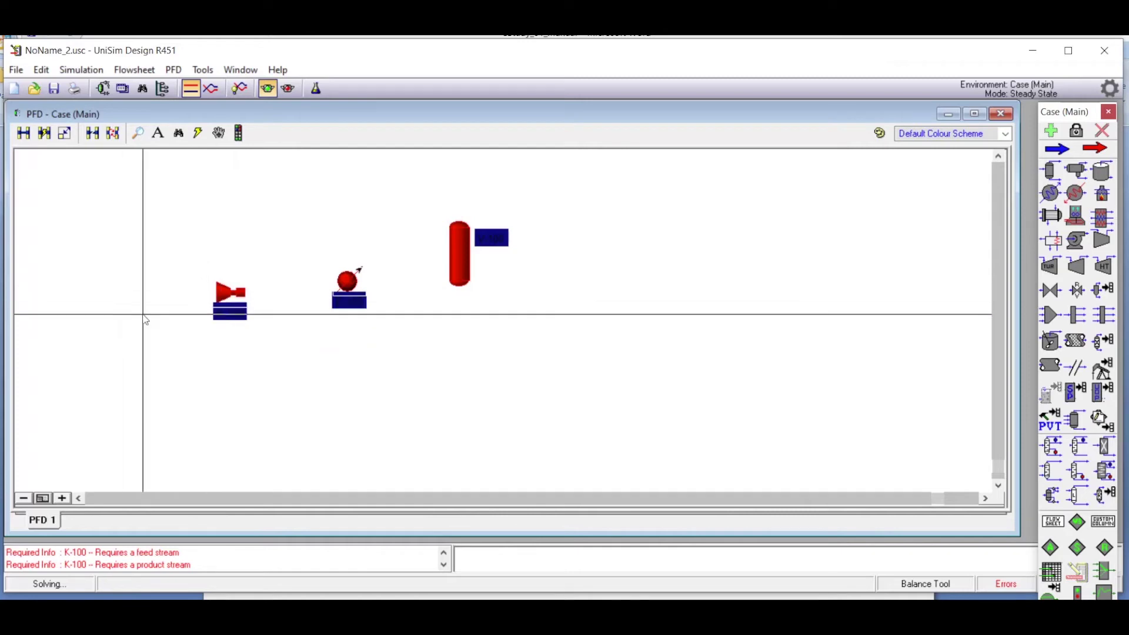
key(Escape)
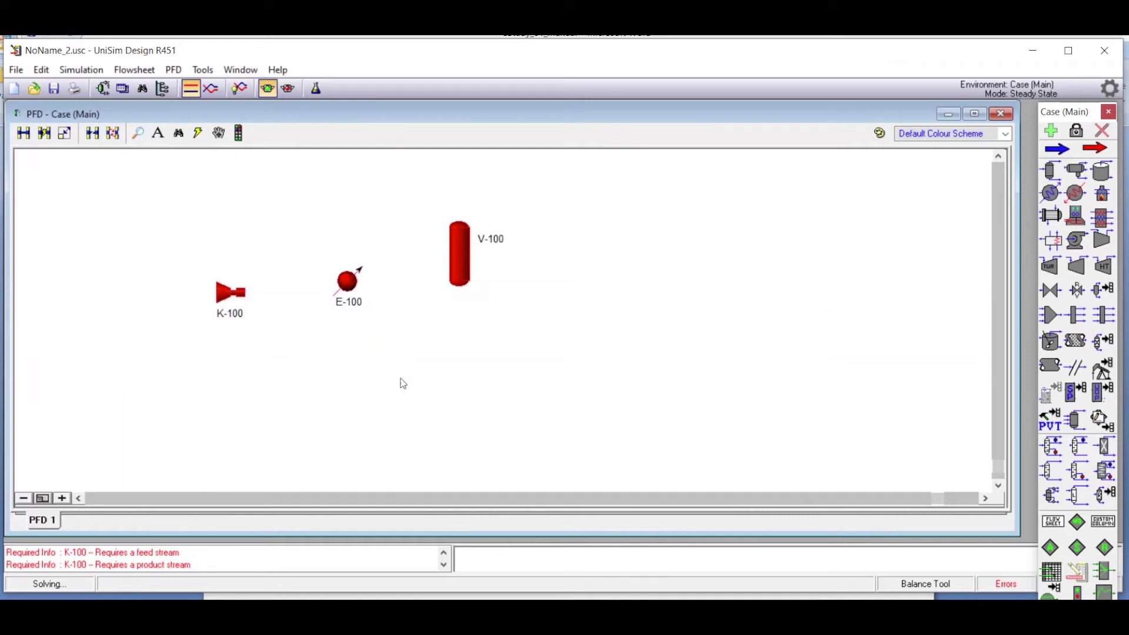
Step: Connect K-100 with inlet 1, outlet stream 2 and energy stream W_Compressor
double_click(230, 293)
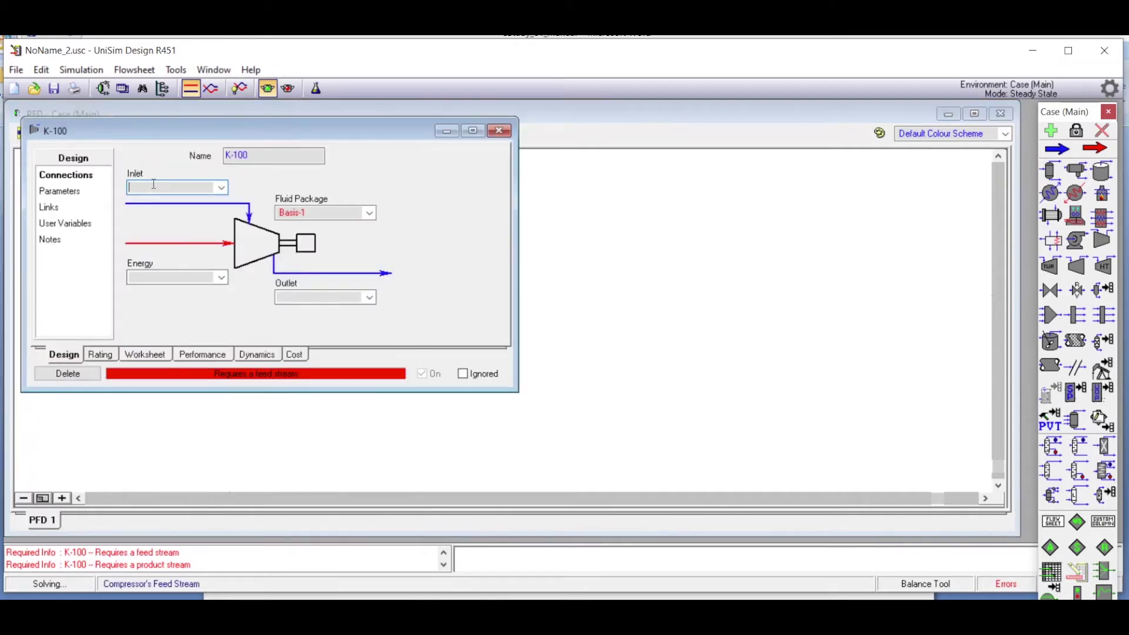
click(312, 297)
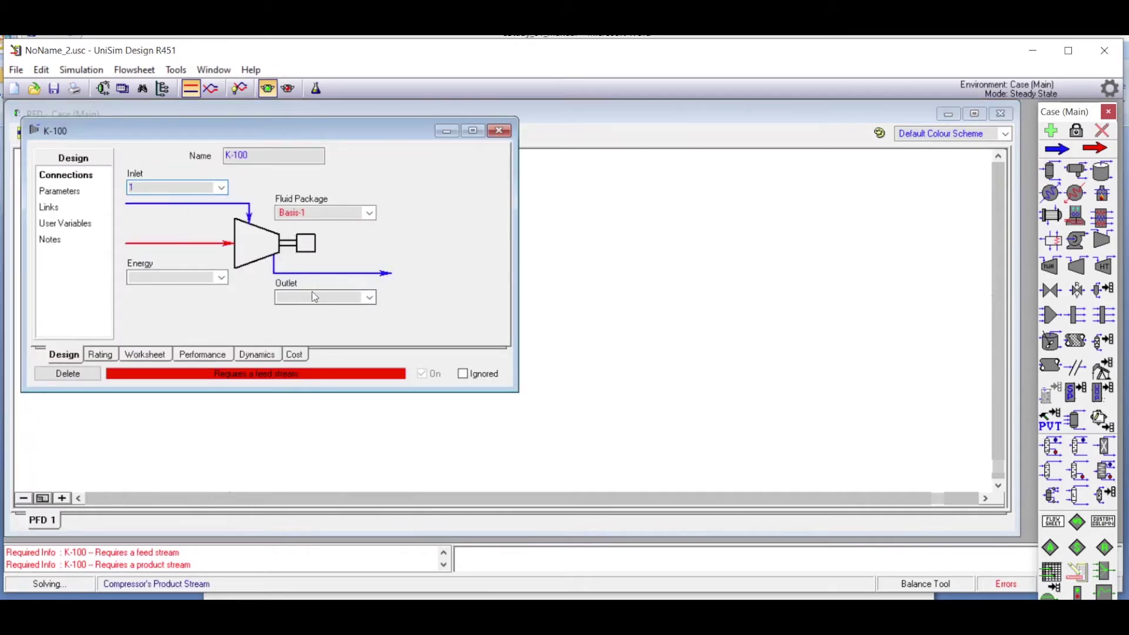
text(2)
key(Return)
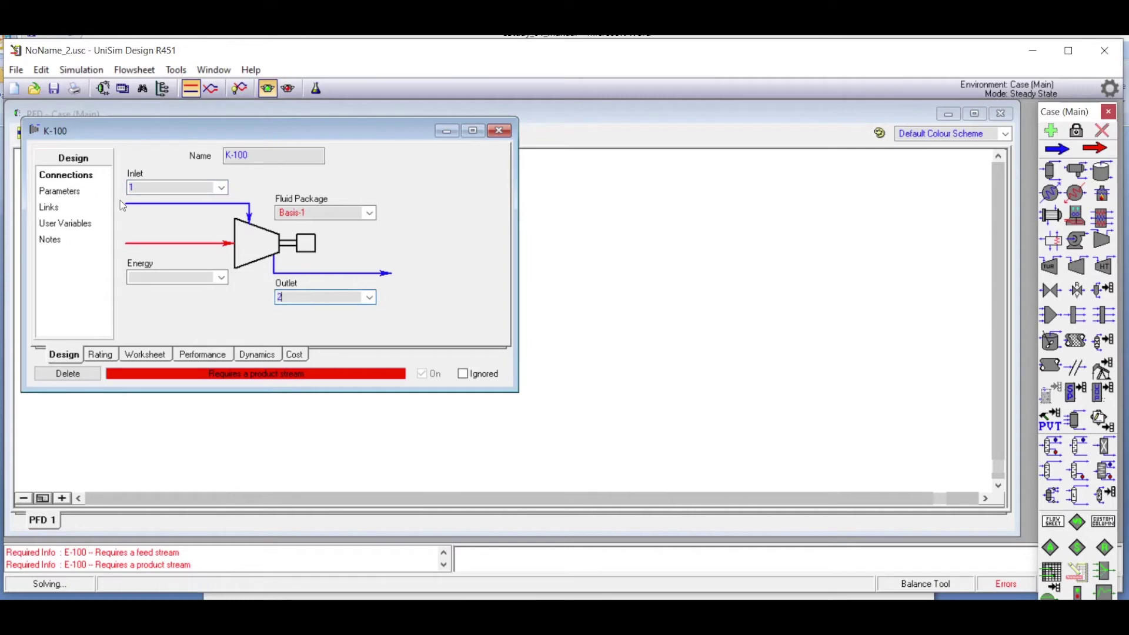
click(192, 275)
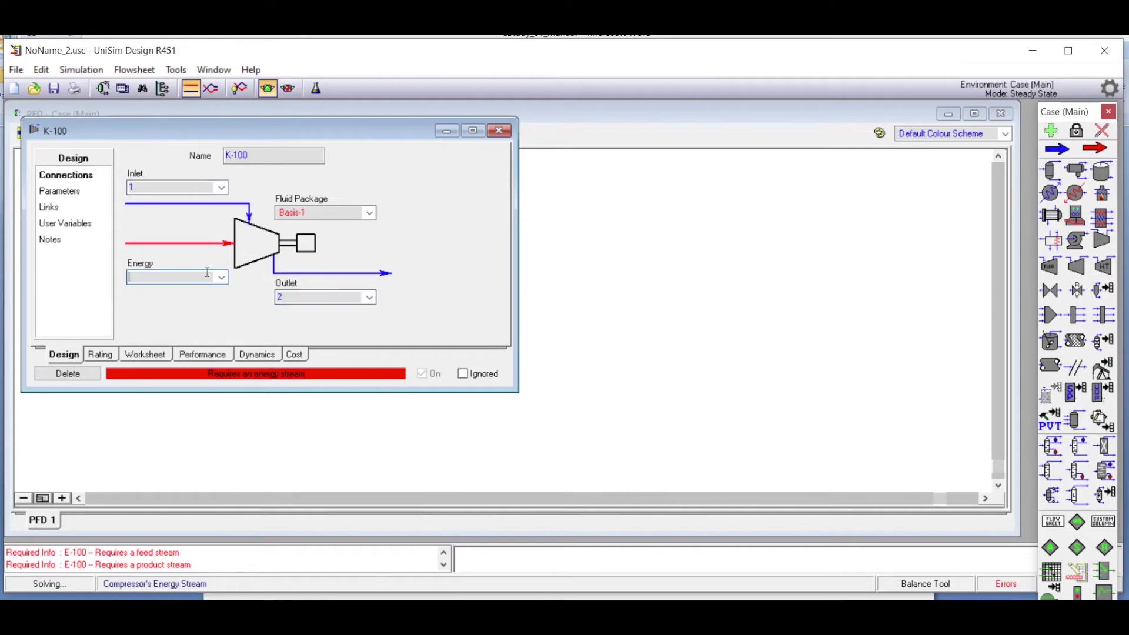
text(W_Compressor)
key(Return)
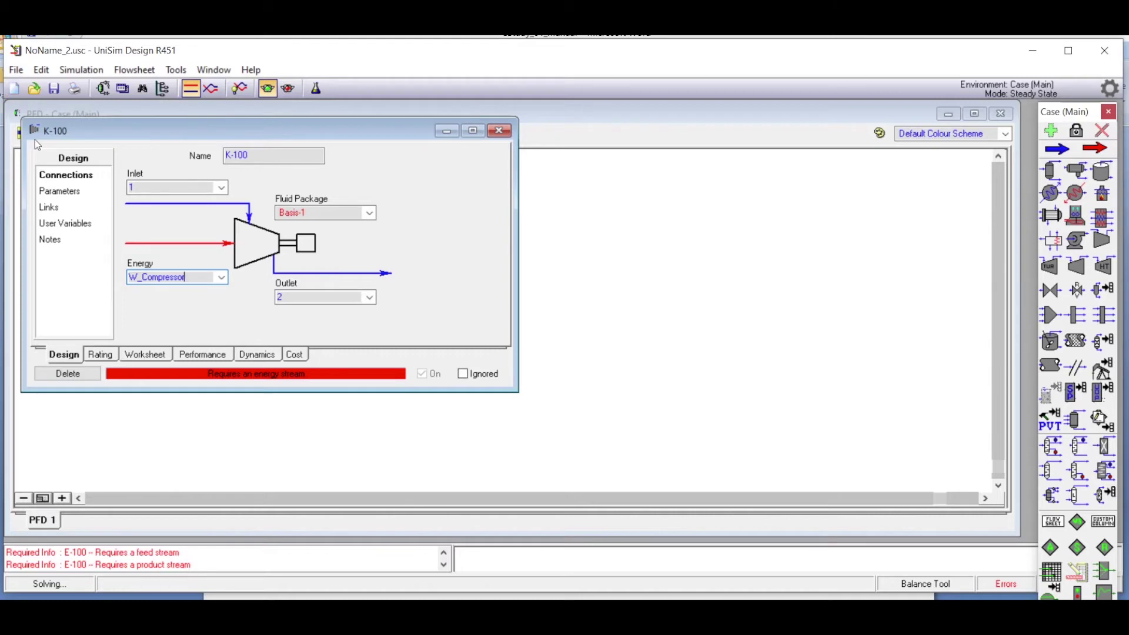
Step: Check K-100's efficiency and pressure parameters against the problem statement, then close it
click(60, 191)
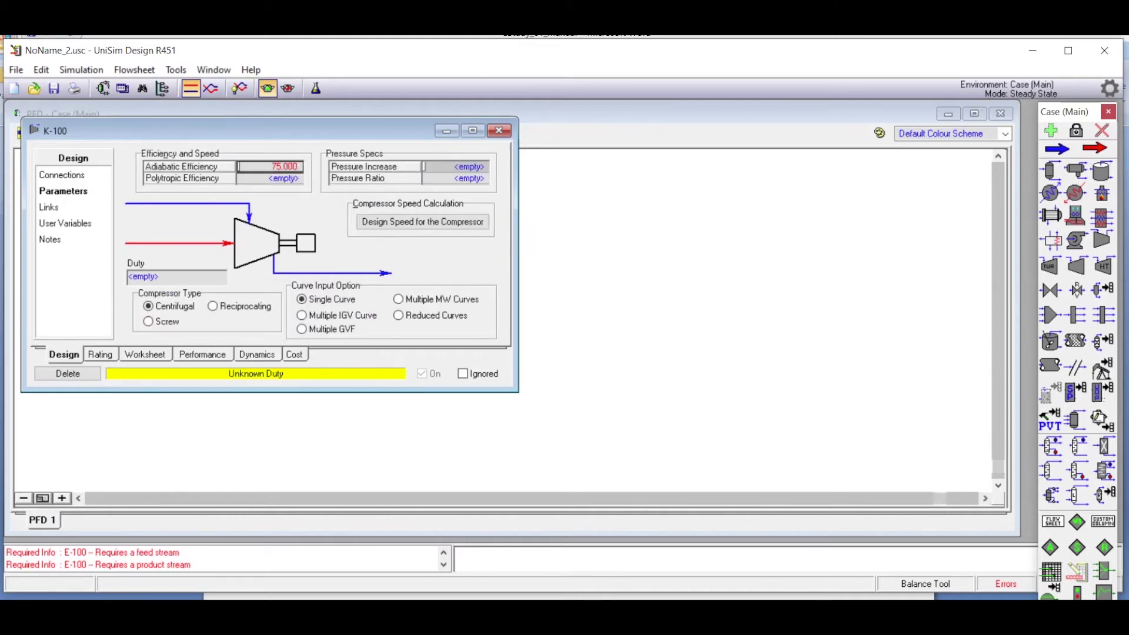
key(alt+Tab)
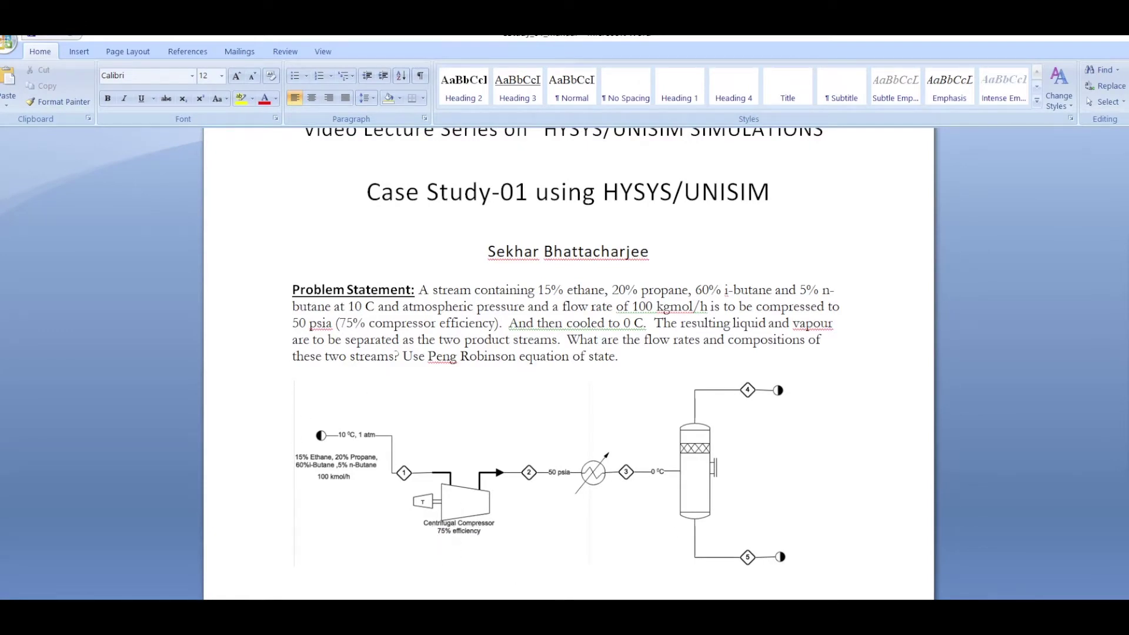
key(alt+Tab)
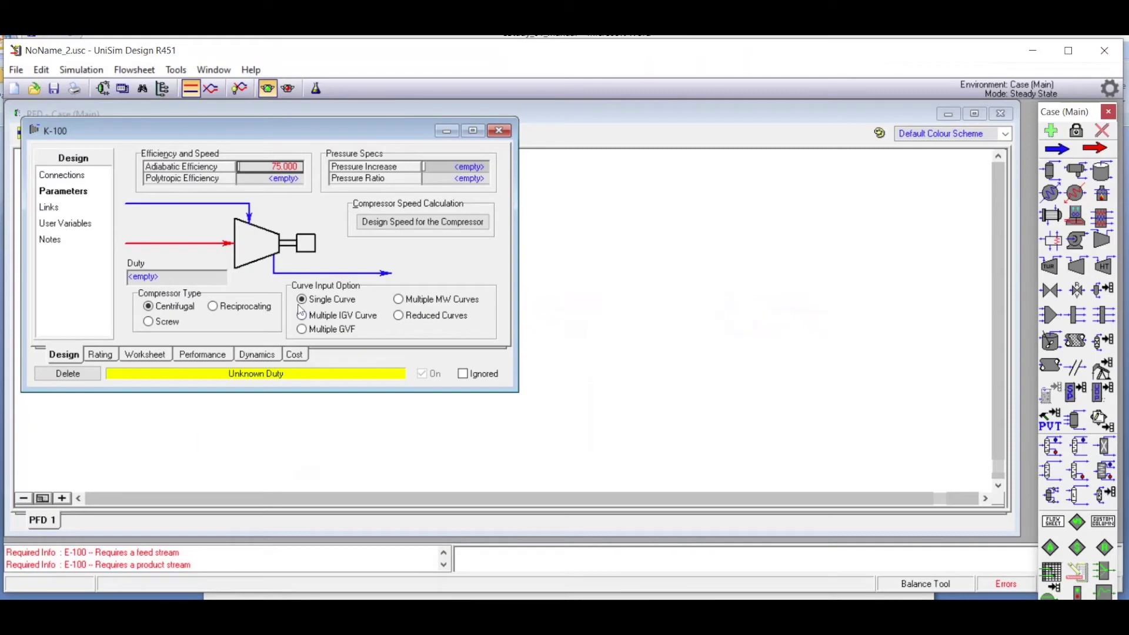
click(499, 130)
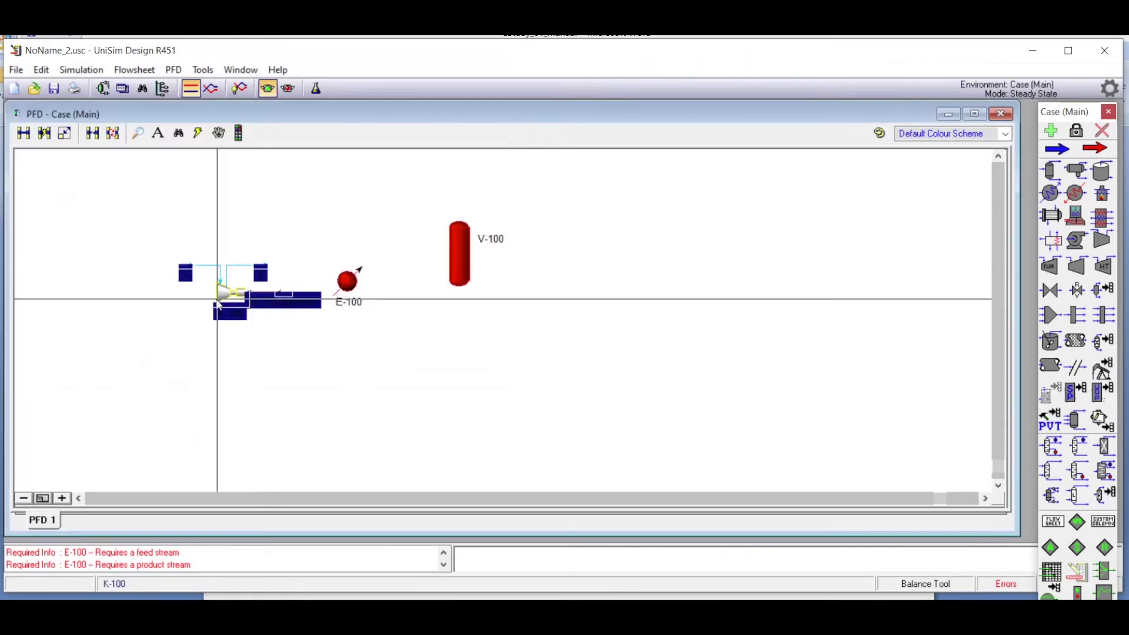
Step: Connect E-100 with inlet stream 2, outlet stream 3 and energy stream Q_Cooler
double_click(348, 281)
click(251, 221)
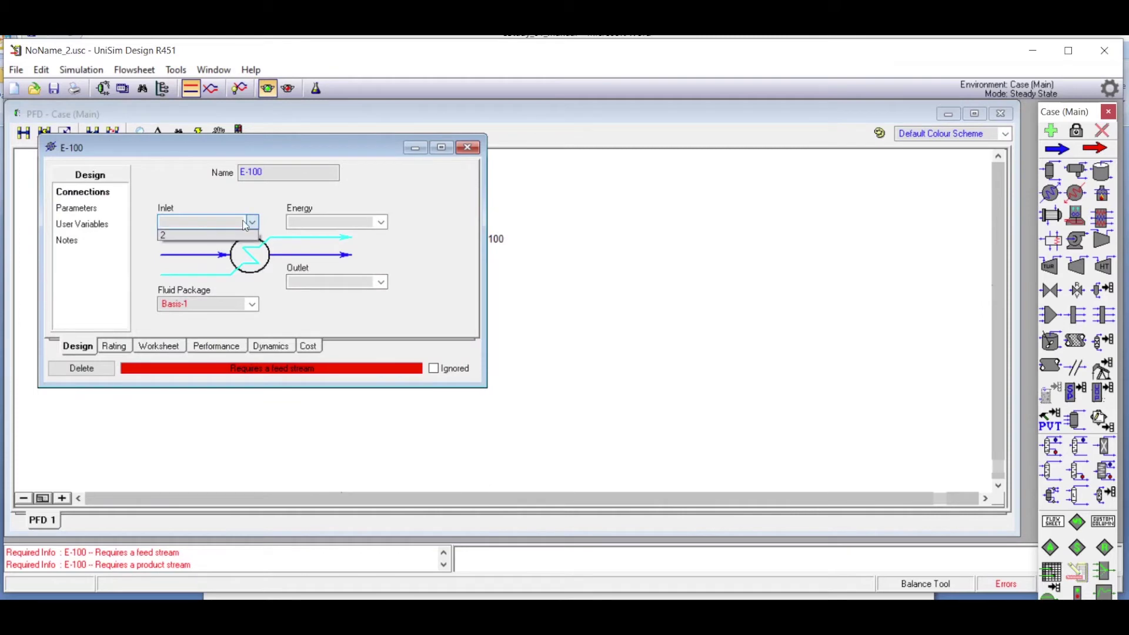
click(172, 236)
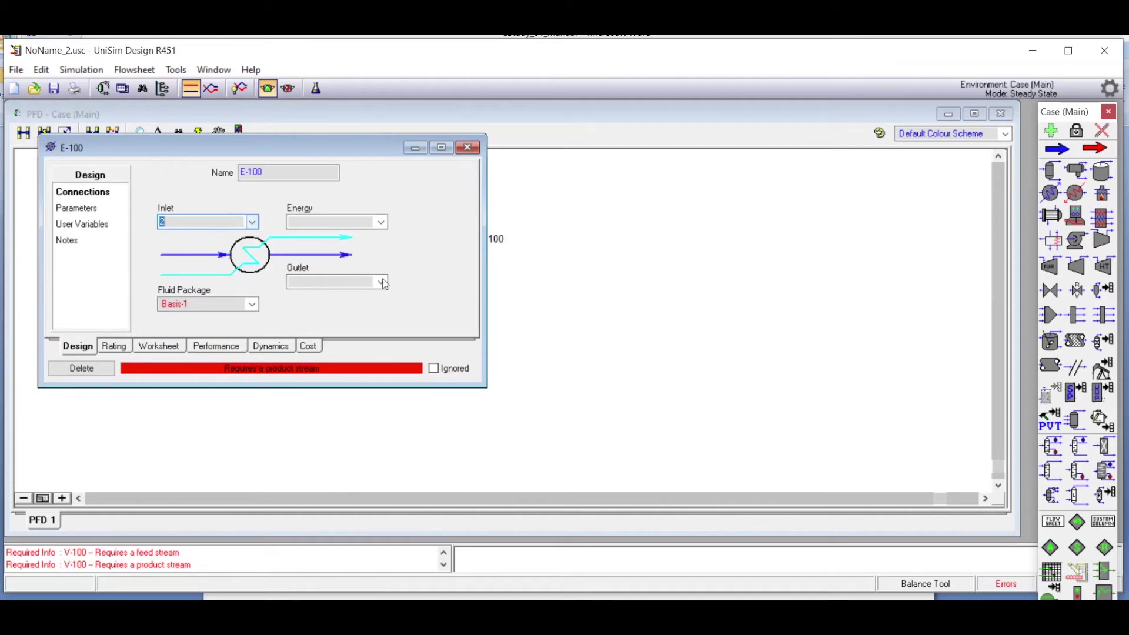
click(349, 282)
click(353, 222)
text(Q_Cooler)
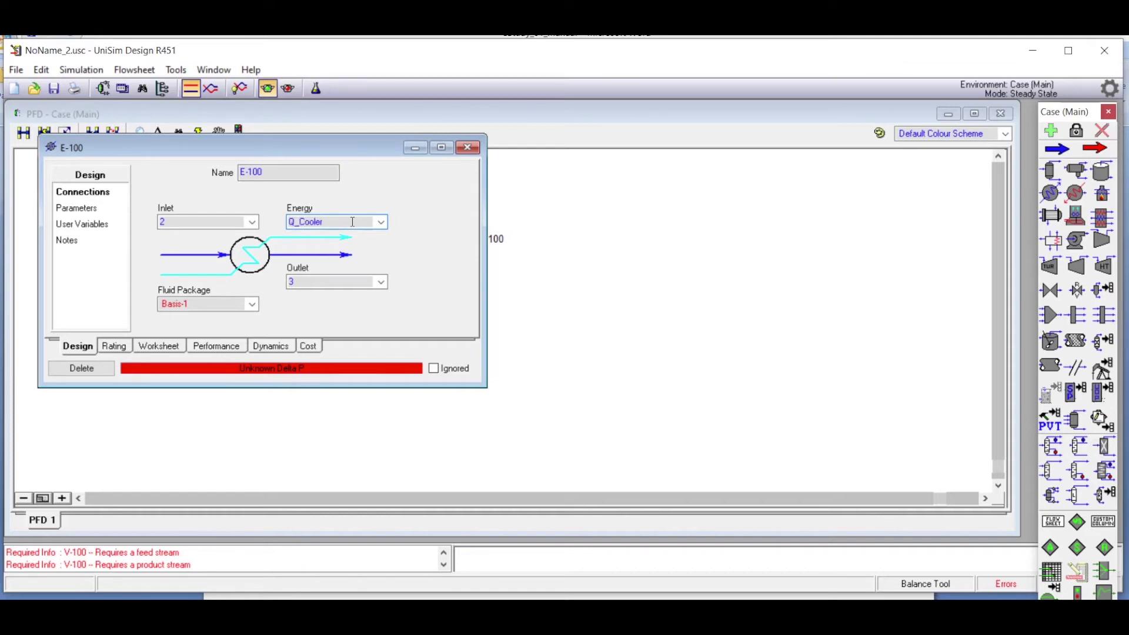
Step: Set the cooler's pressure drop to 0 kPa and close its properties
click(98, 209)
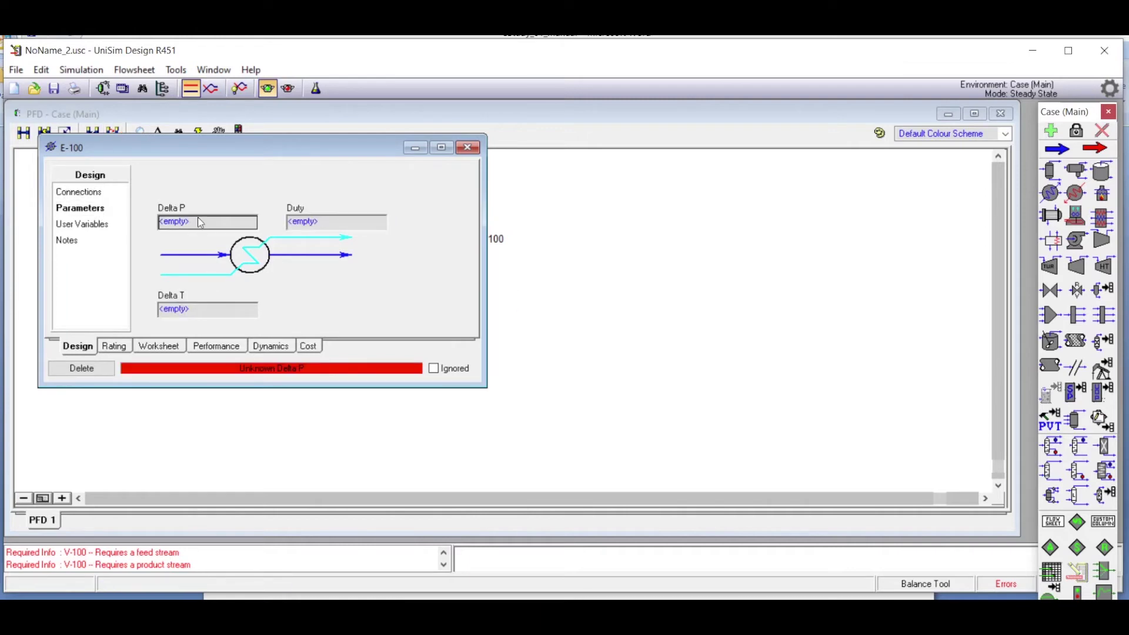
text(0)
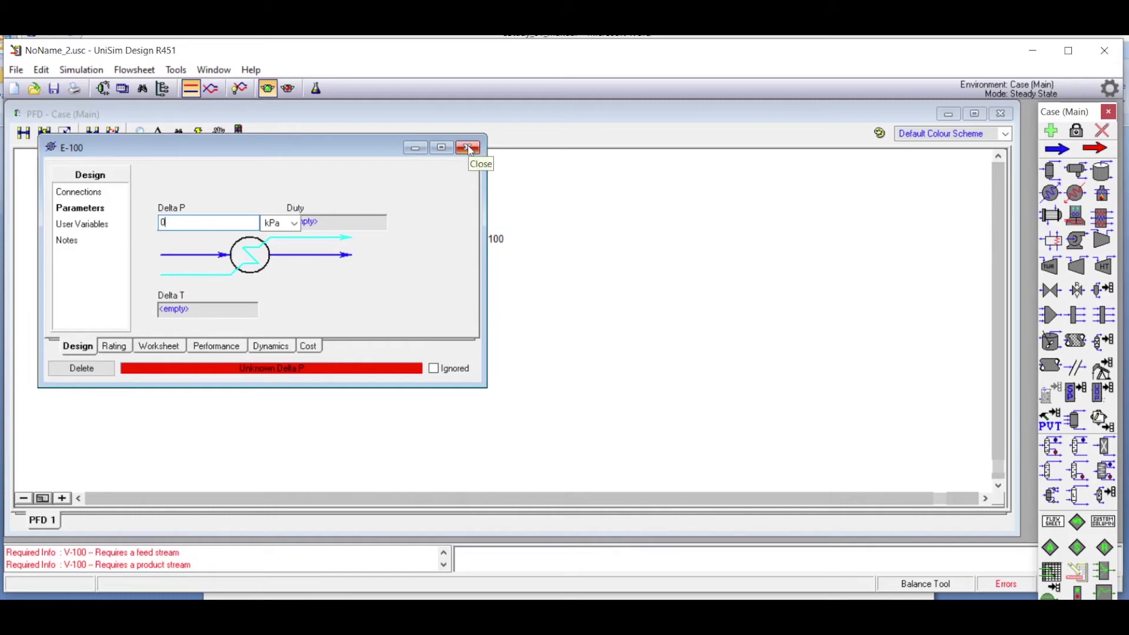
key(Return)
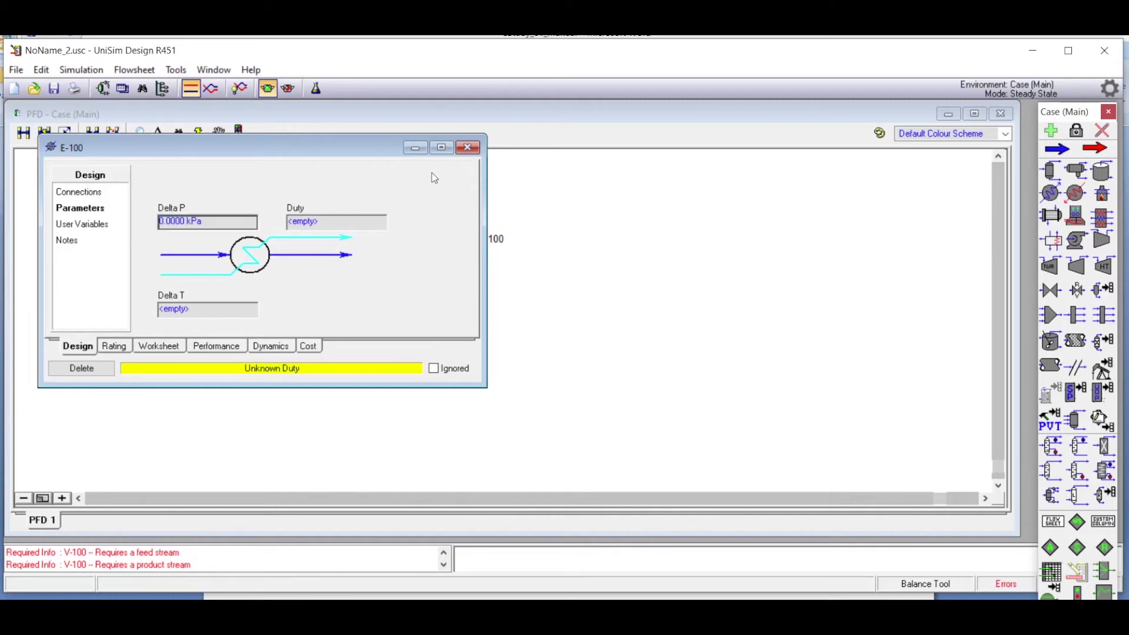
click(468, 147)
Step: Move V-100 lower and connect it to inlet 3, vapour outlet 4 and liquid outlet 5
mouse_move(465, 256)
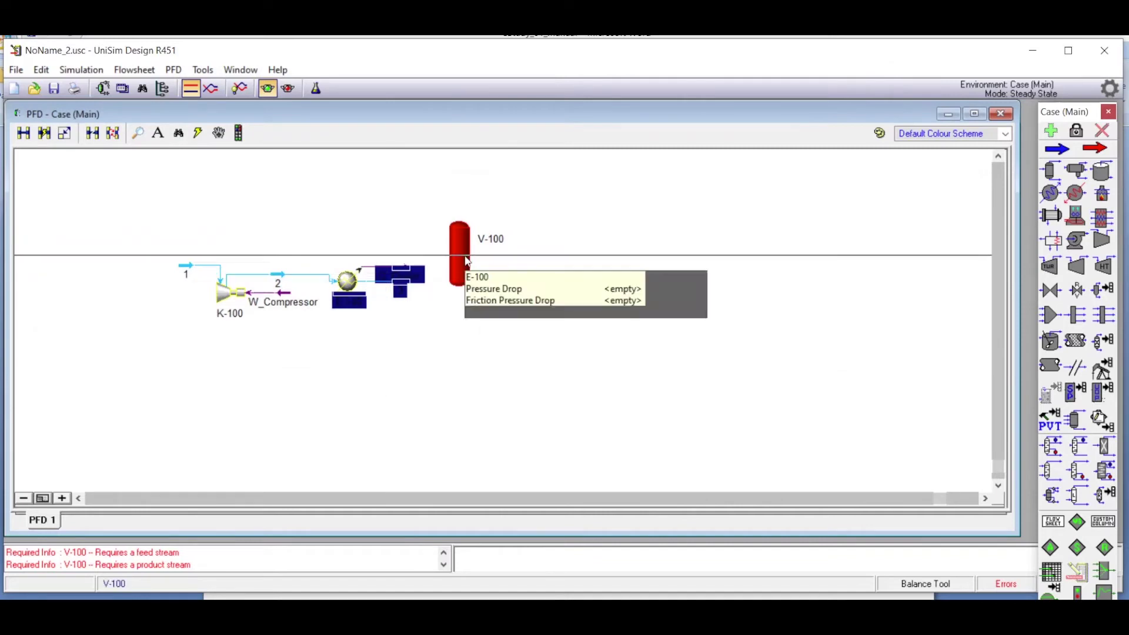
drag(465, 256, 459, 278)
double_click(460, 279)
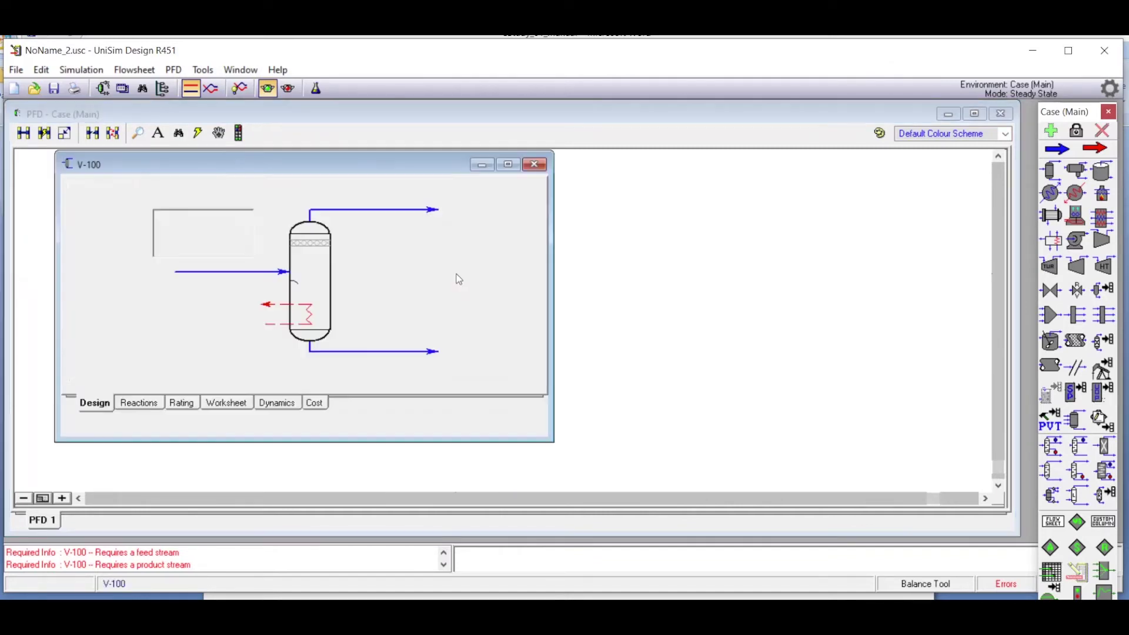
click(238, 217)
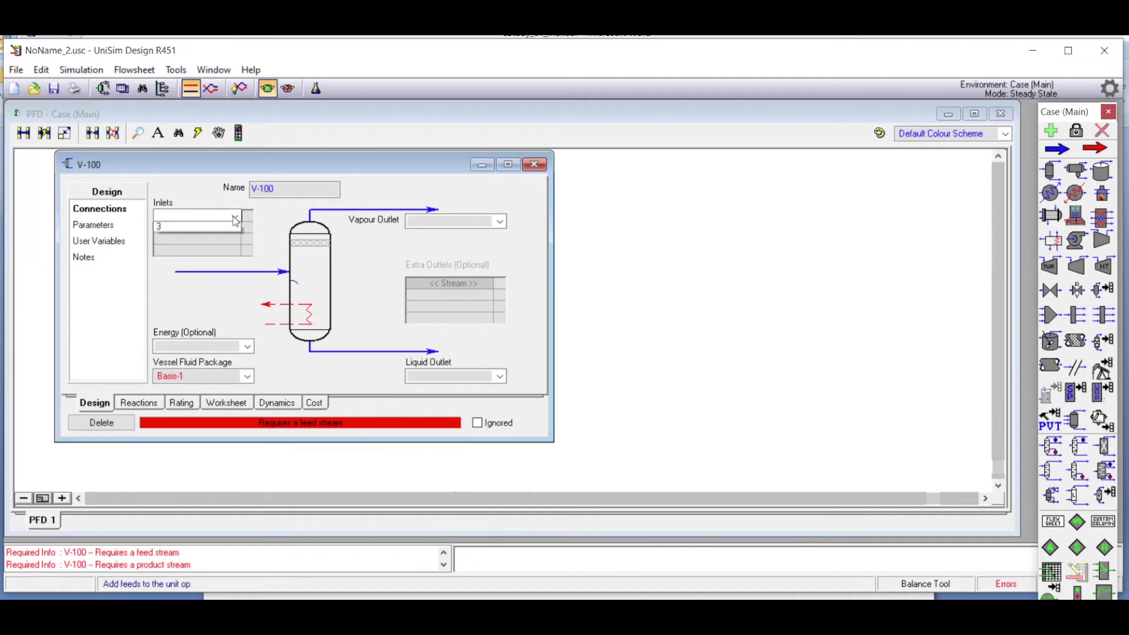
click(200, 228)
click(421, 220)
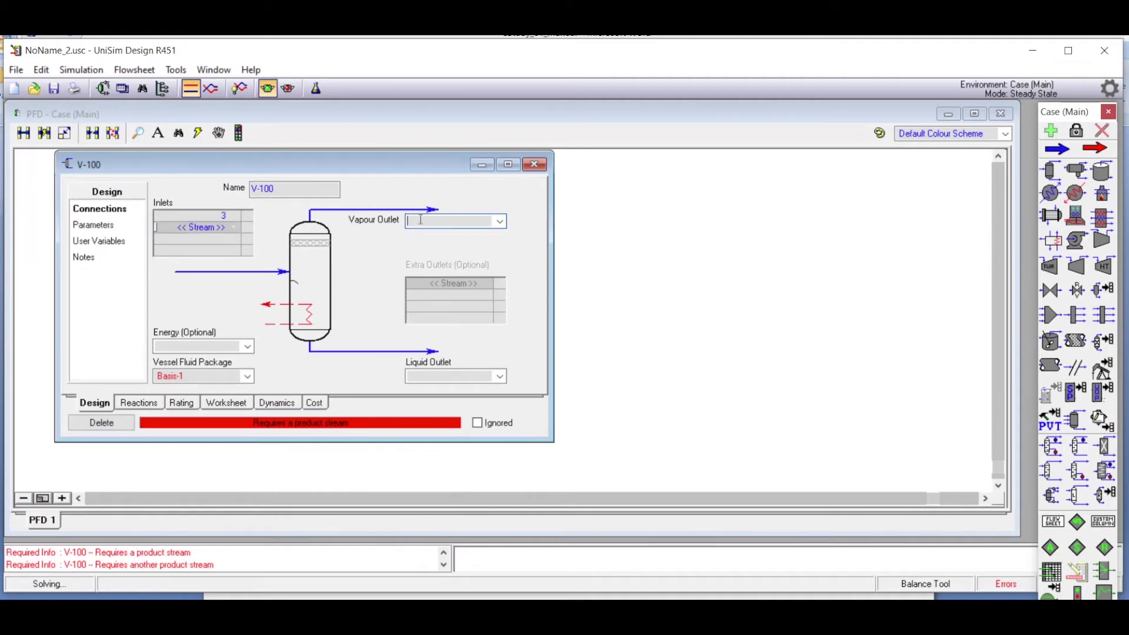
text(4)
click(427, 376)
text(5)
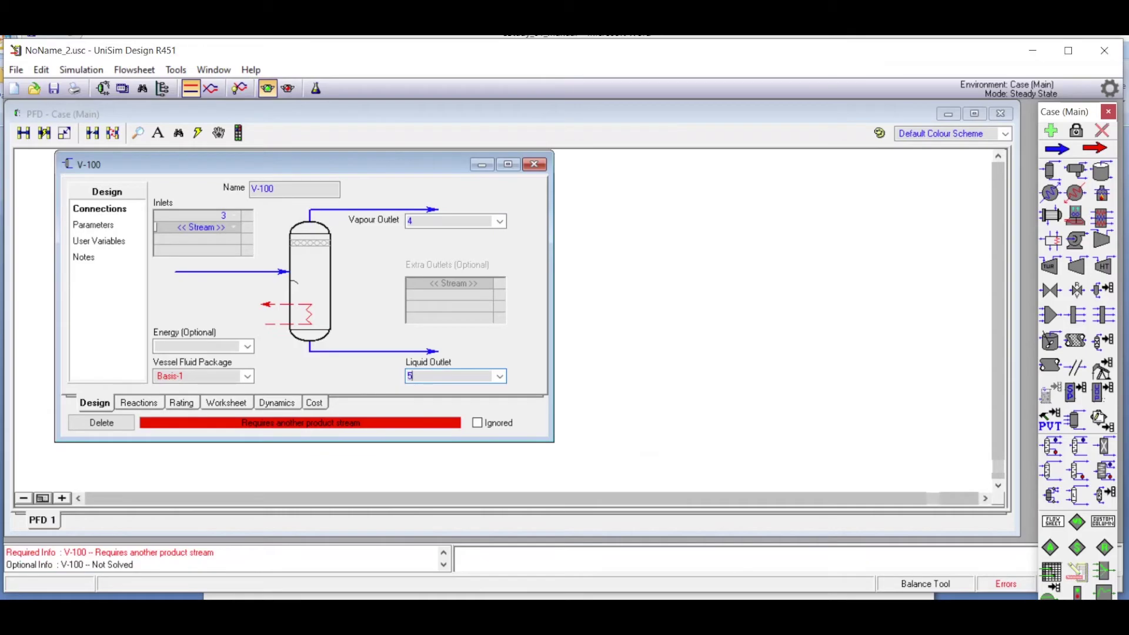
key(alt+Tab)
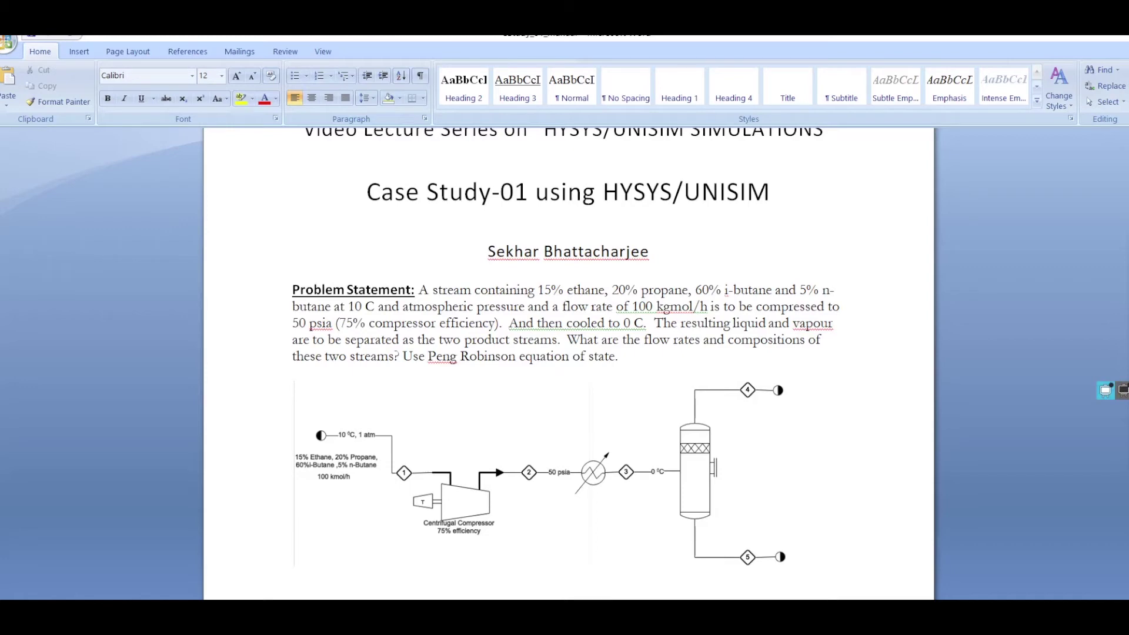
key(alt+Tab)
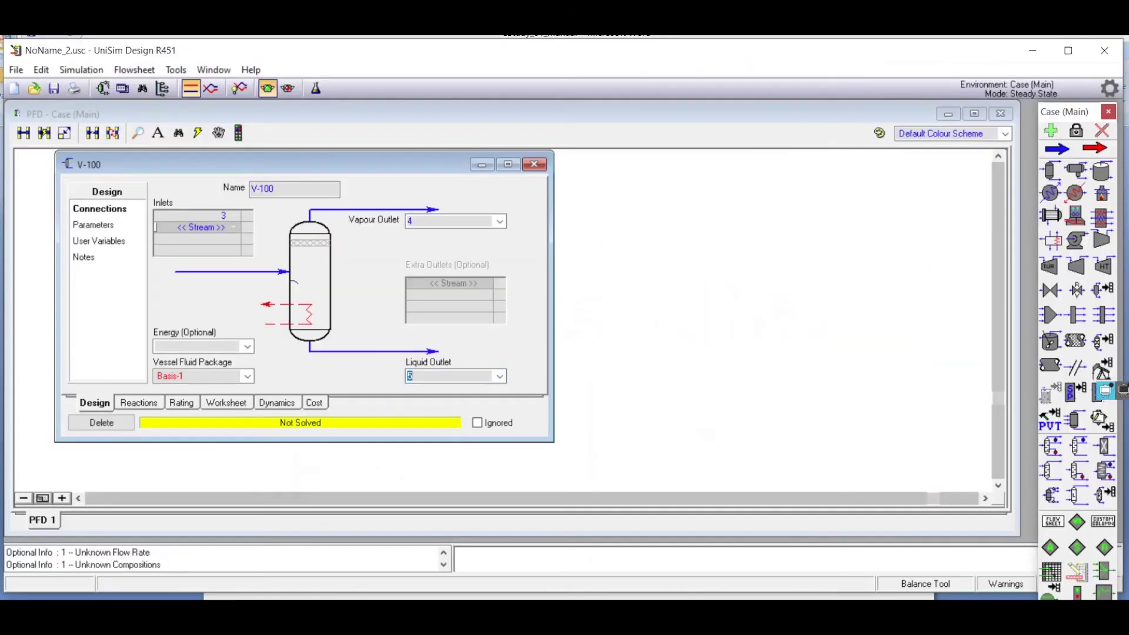
click(534, 166)
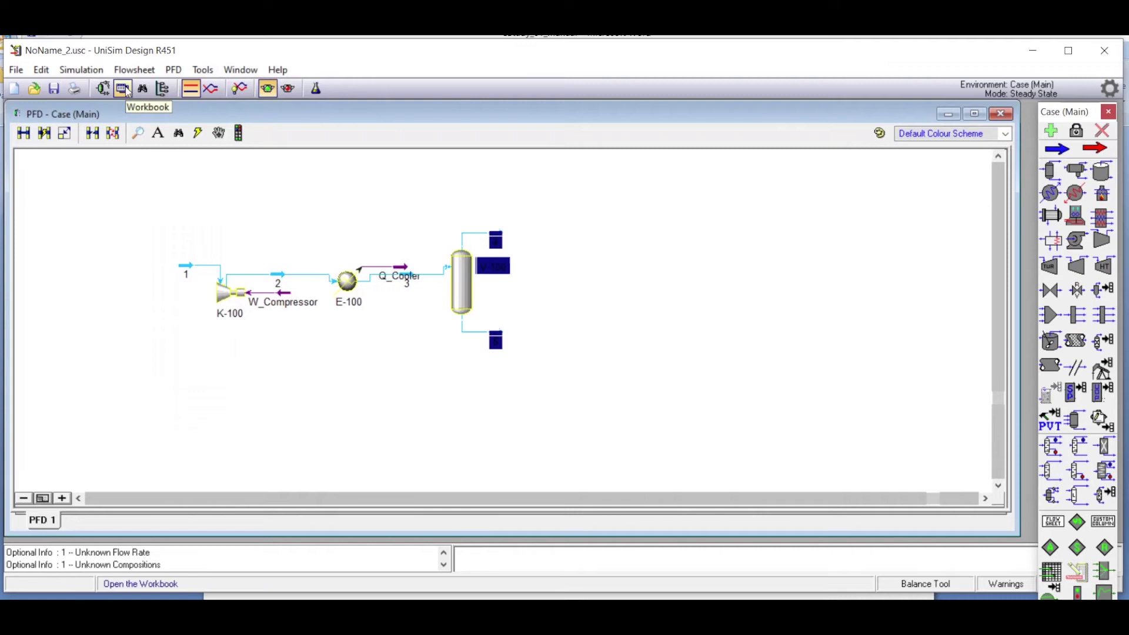
Step: Open the Workbook compositions and enter ethane mole fraction 0.15 for stream 1
click(123, 89)
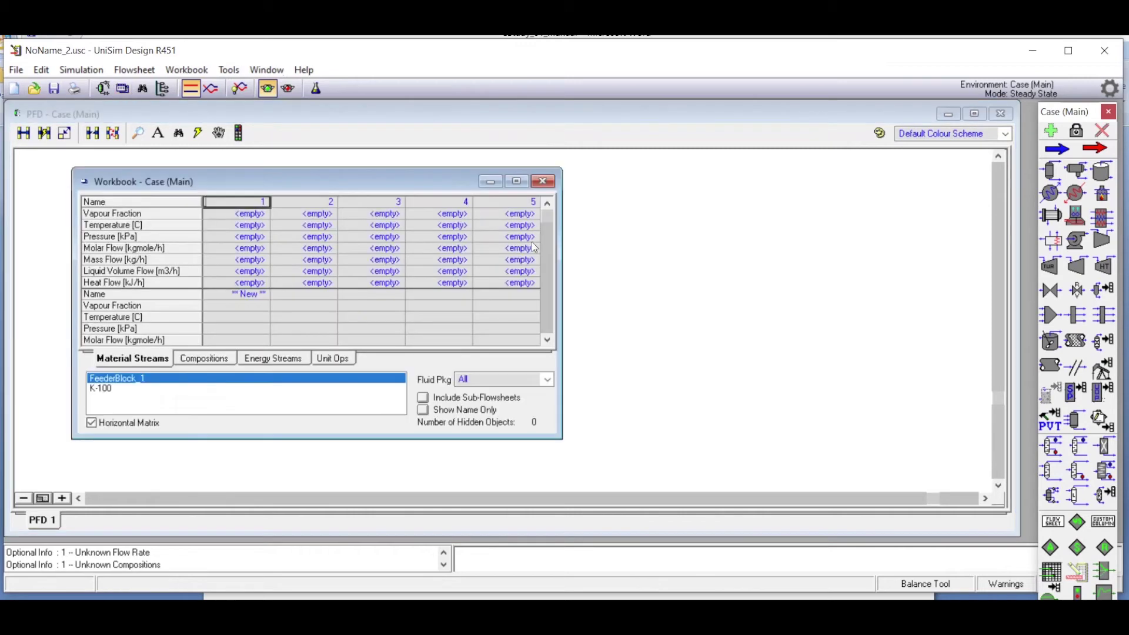
click(209, 360)
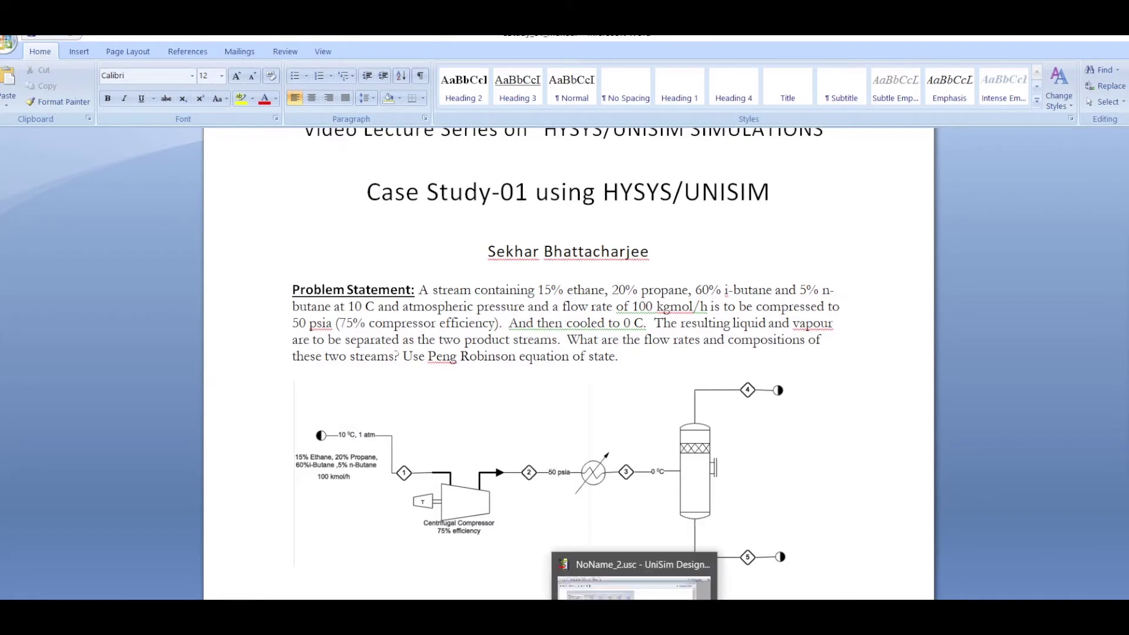
click(641, 539)
click(242, 217)
text(0.15)
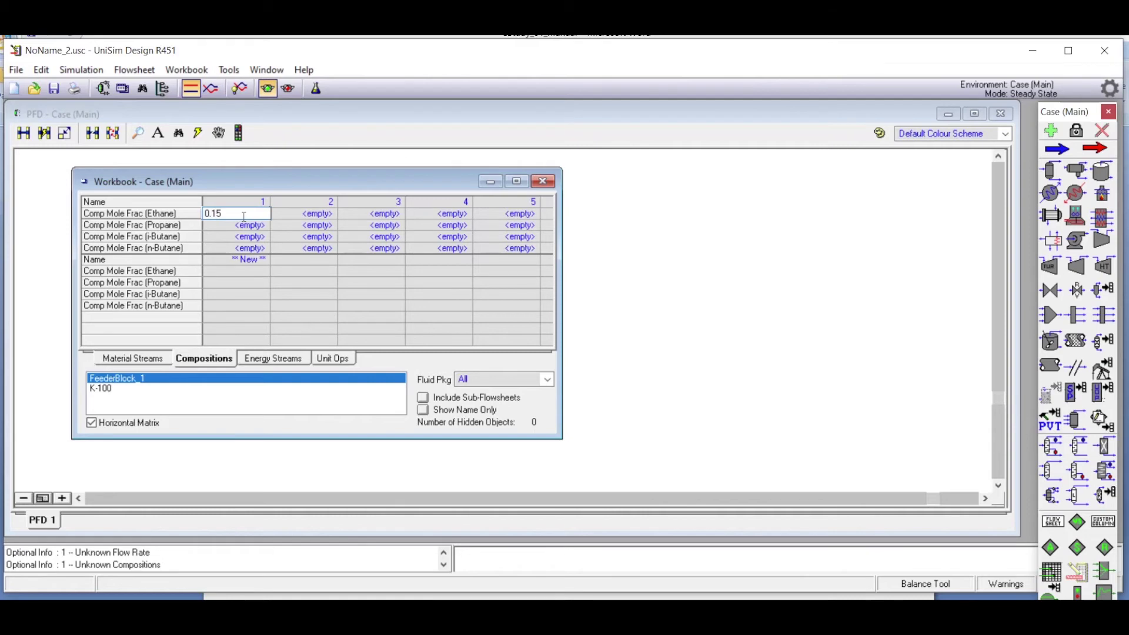
key(Return)
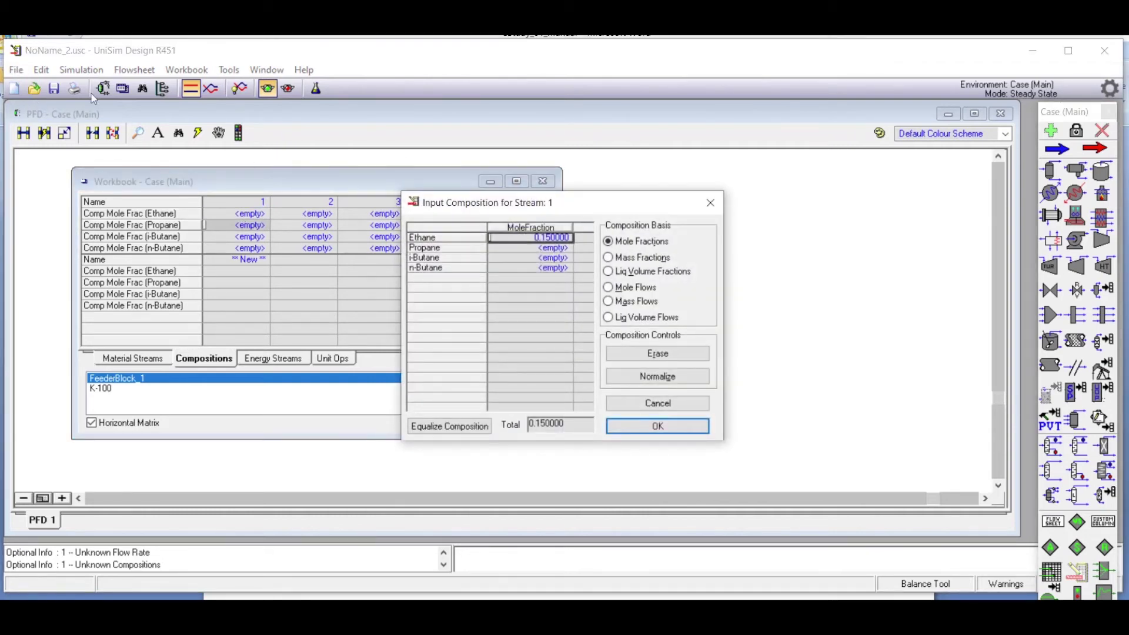
Step: Enter propane 0.20, i-butane 0.60 and n-butane 0.05, then accept the composition
key(Down)
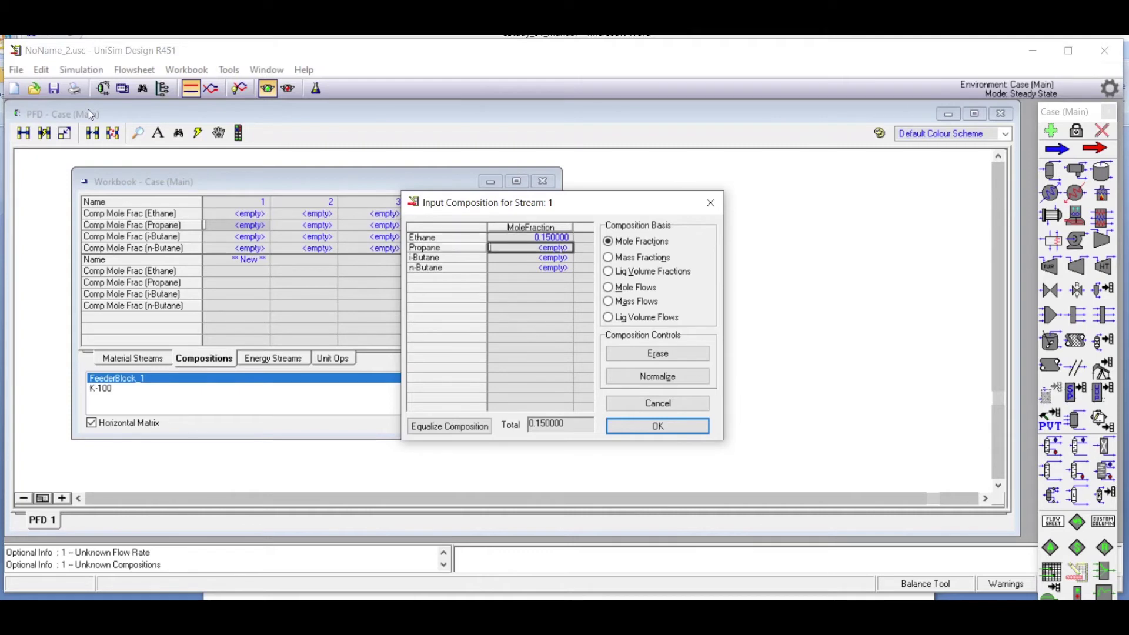
text(0.20)
key(Down)
text(0.60)
key(Down)
text(0.05)
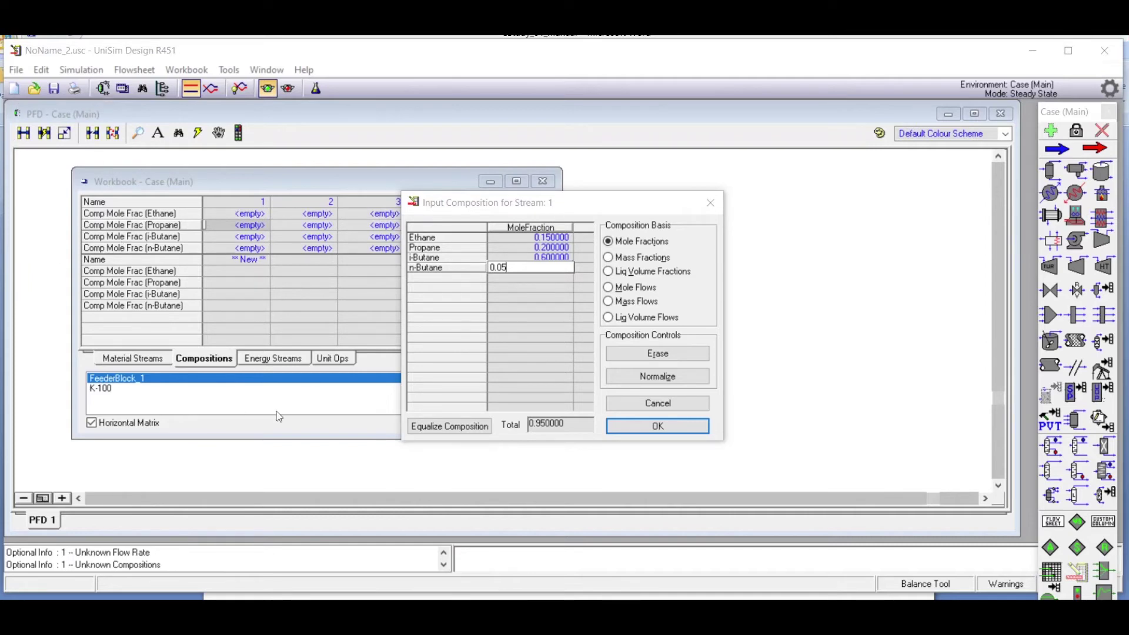
click(634, 427)
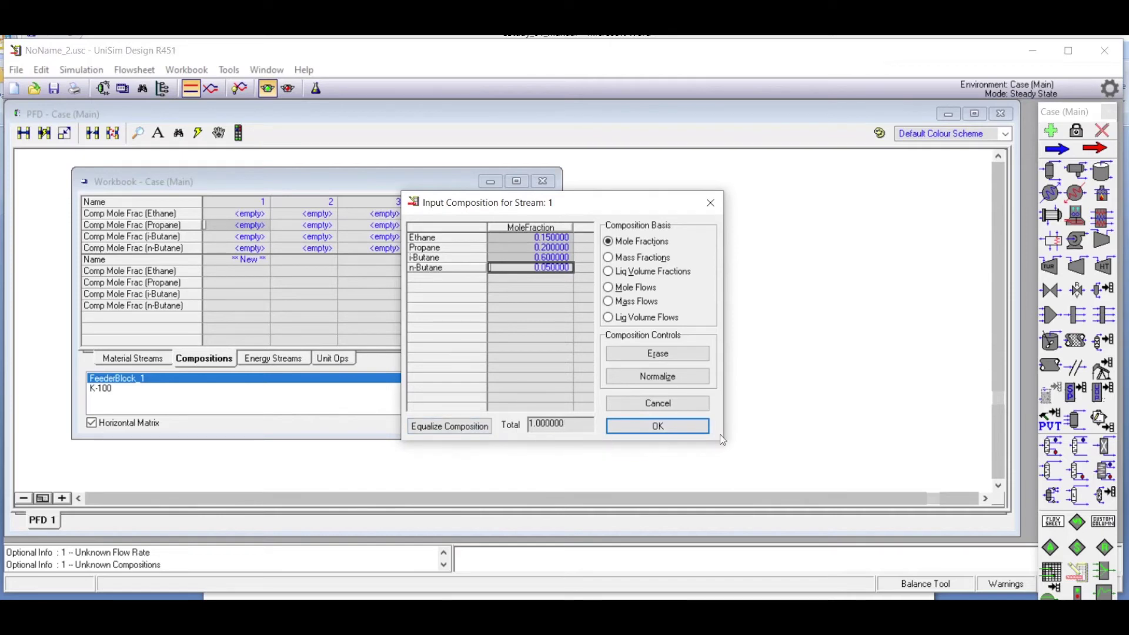
click(677, 431)
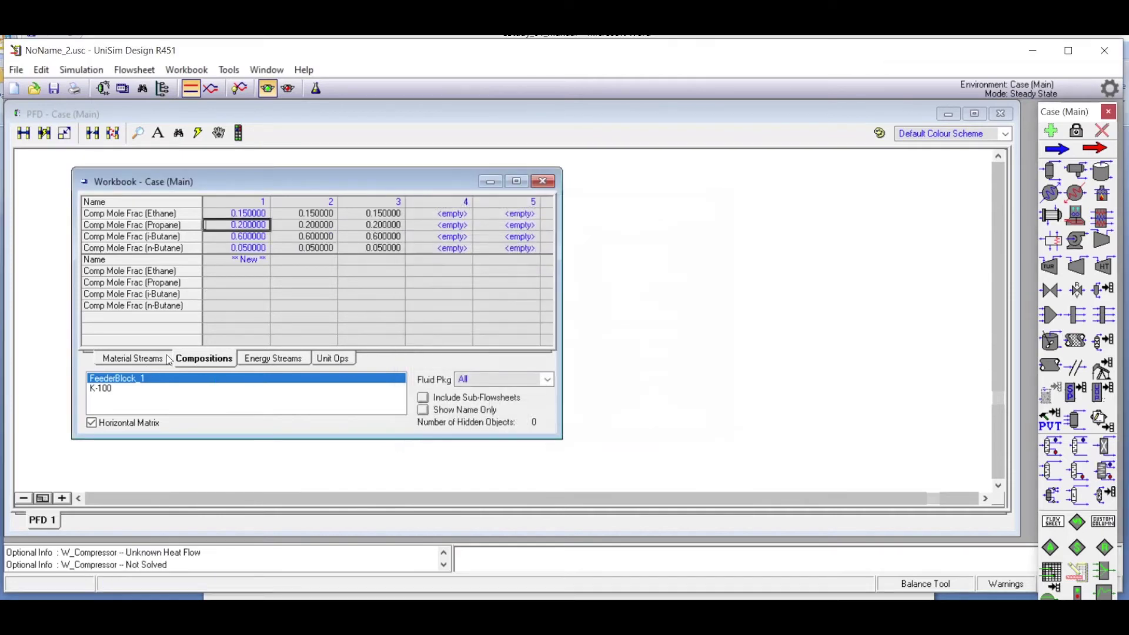
Step: Enter 100 kgmole/h as stream 1's molar flow, checking the Word problem statement
click(141, 358)
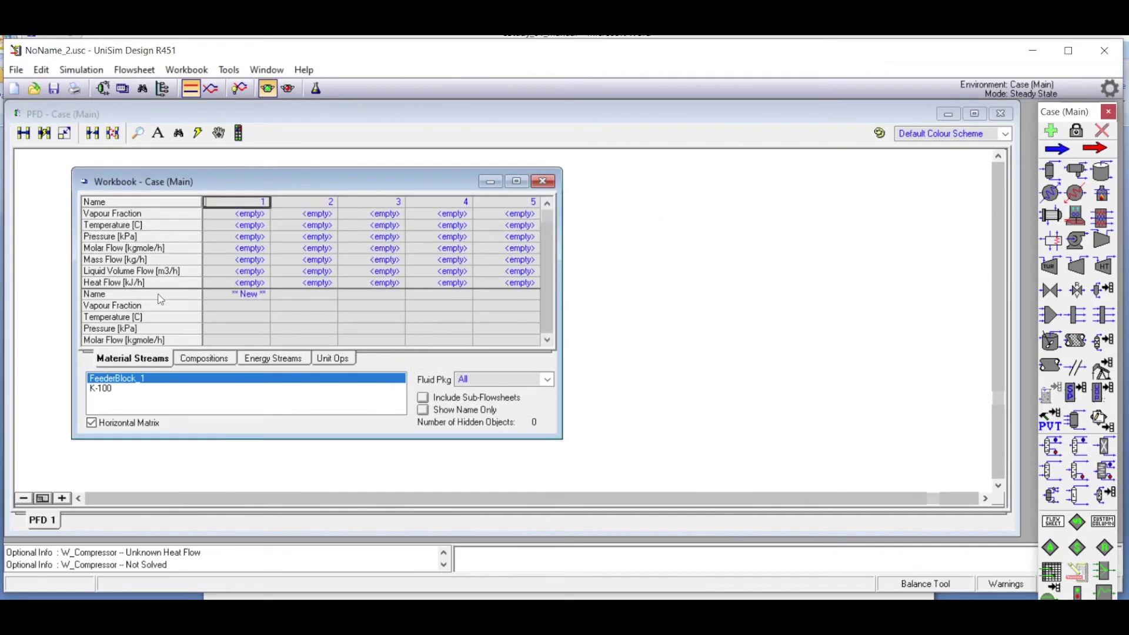
click(248, 251)
text(100)
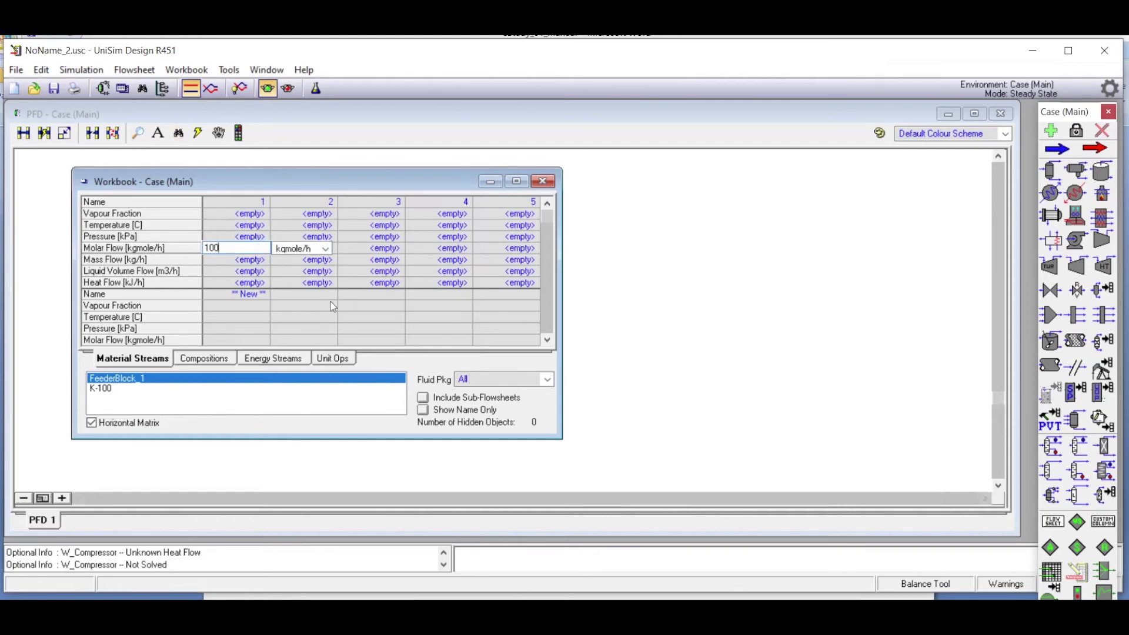
key(Return)
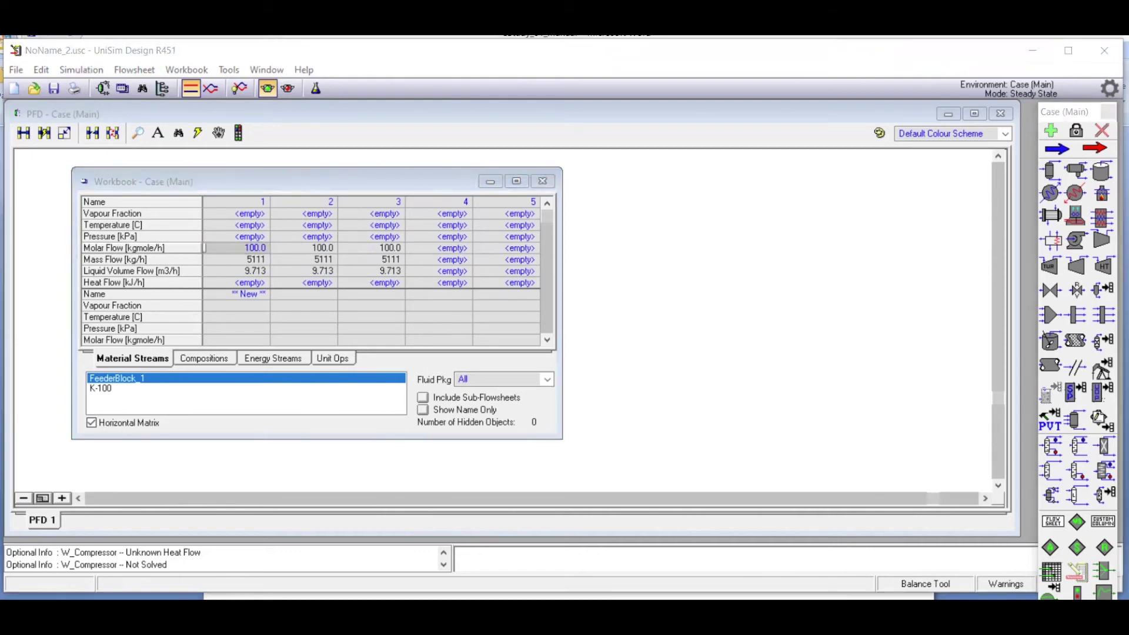
key(alt+Tab)
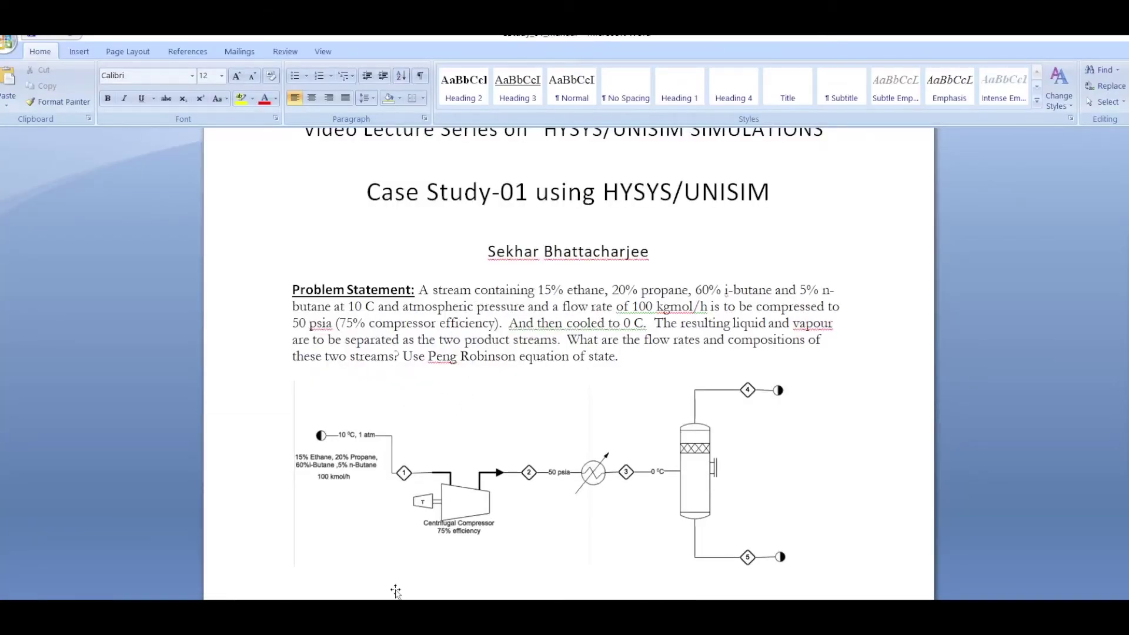
key(alt+Tab)
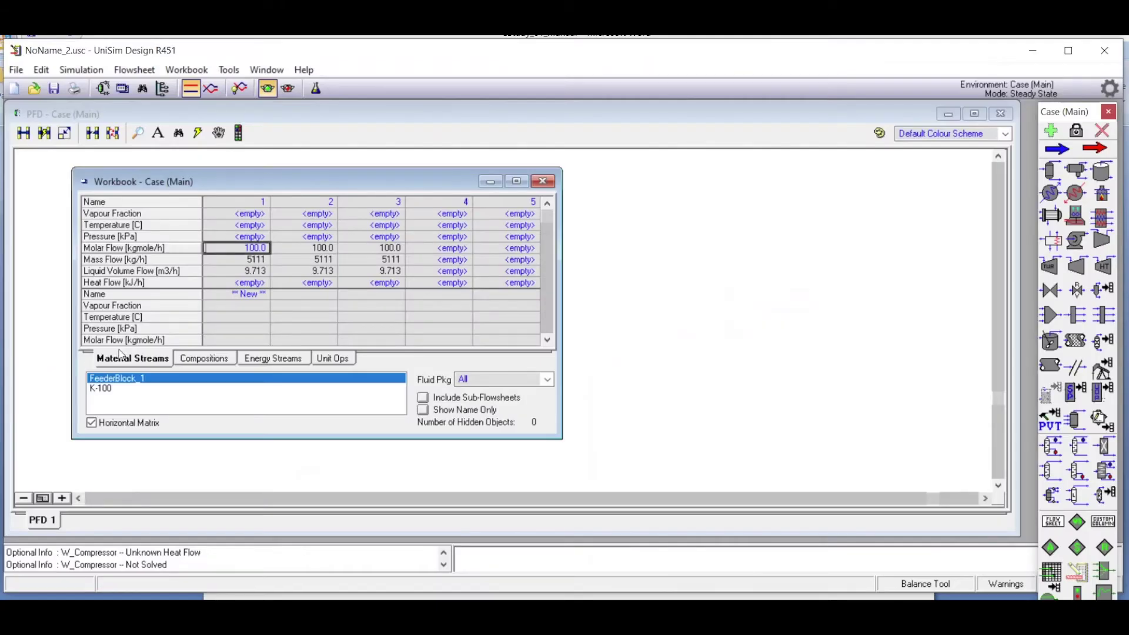
Step: Set stream 1 to 10 C and 1 atm, then return to the Word problem statement
click(227, 222)
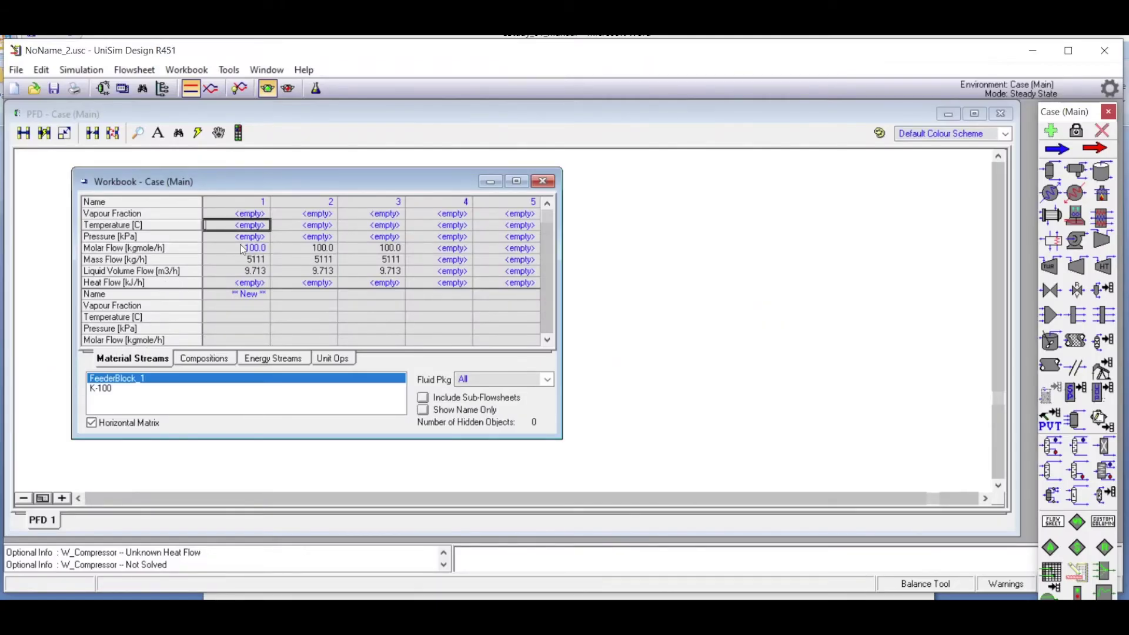
text(10)
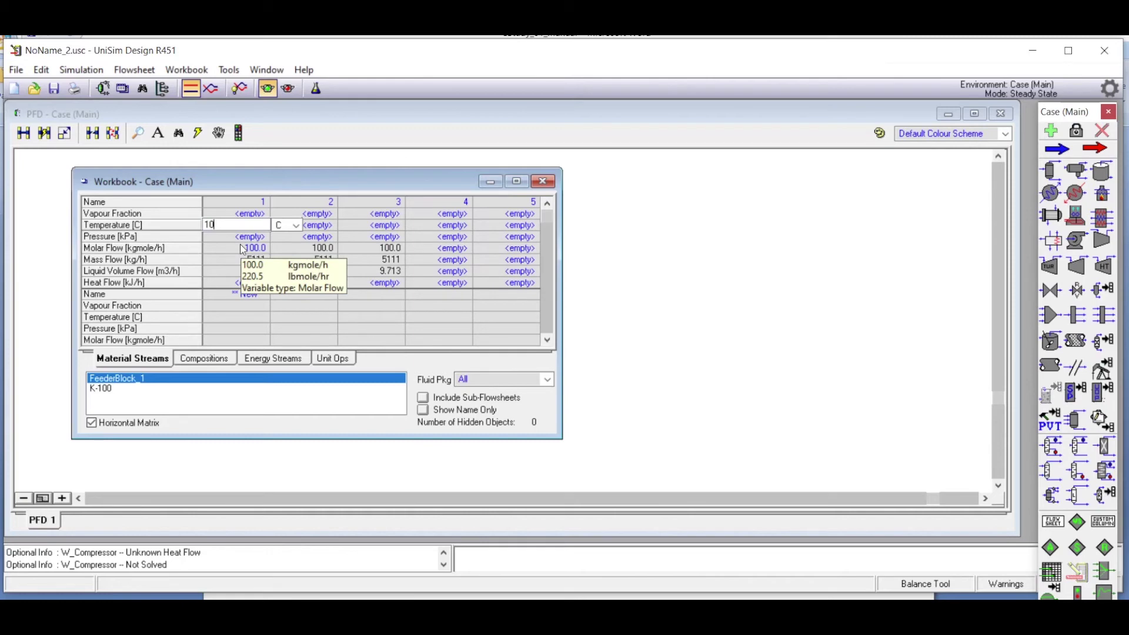
click(138, 134)
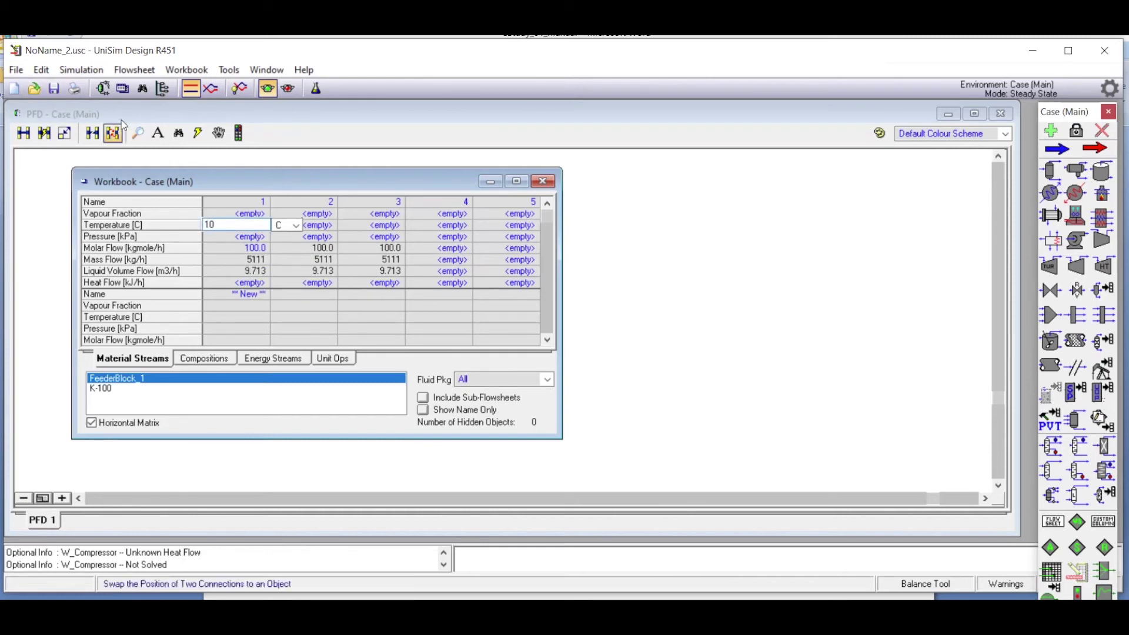
key(Return)
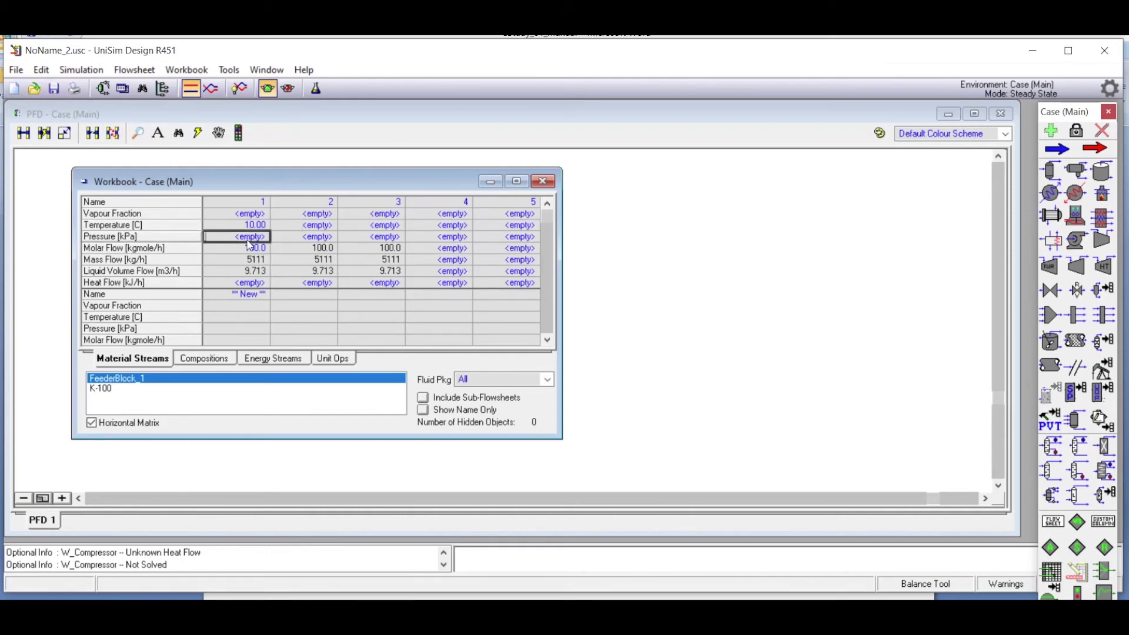
text(1)
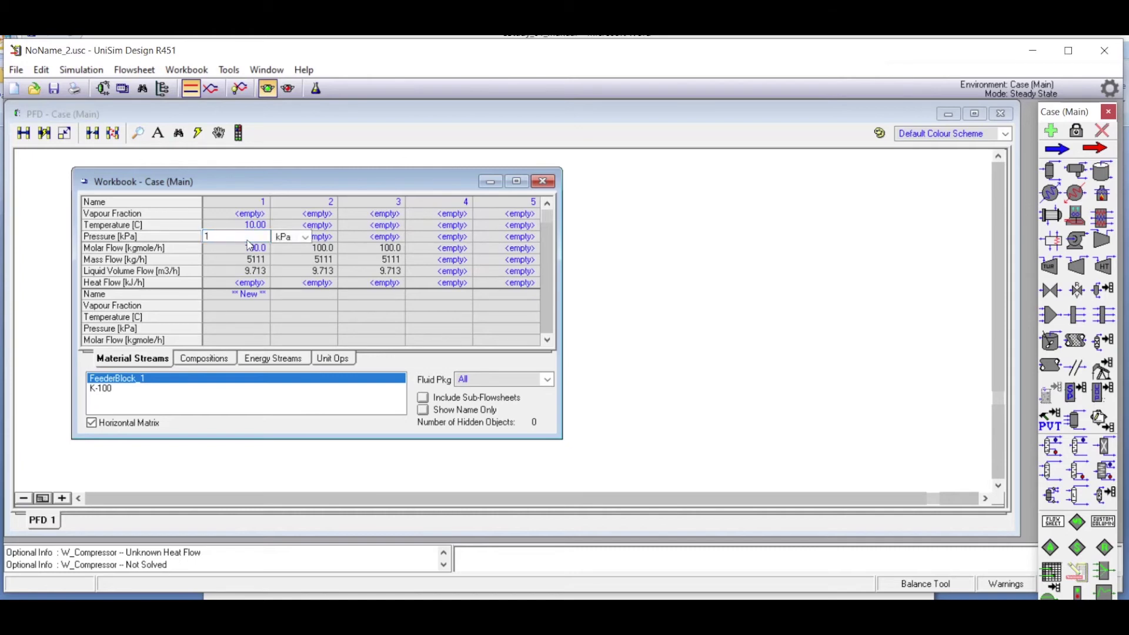
click(305, 236)
scroll(339, 303, down, 2)
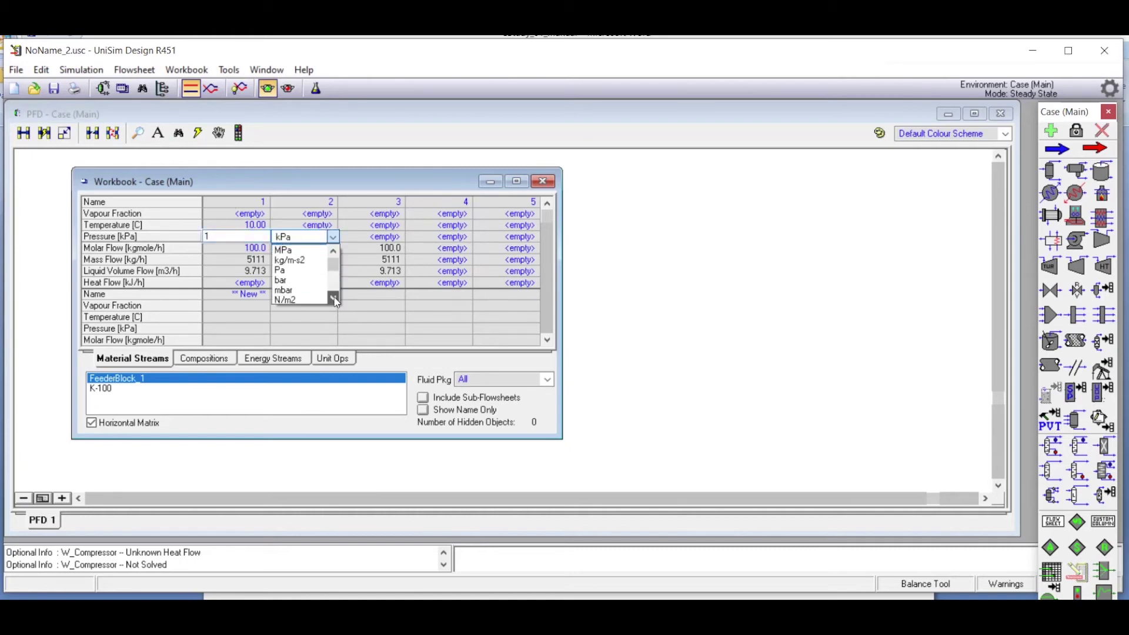
click(305, 300)
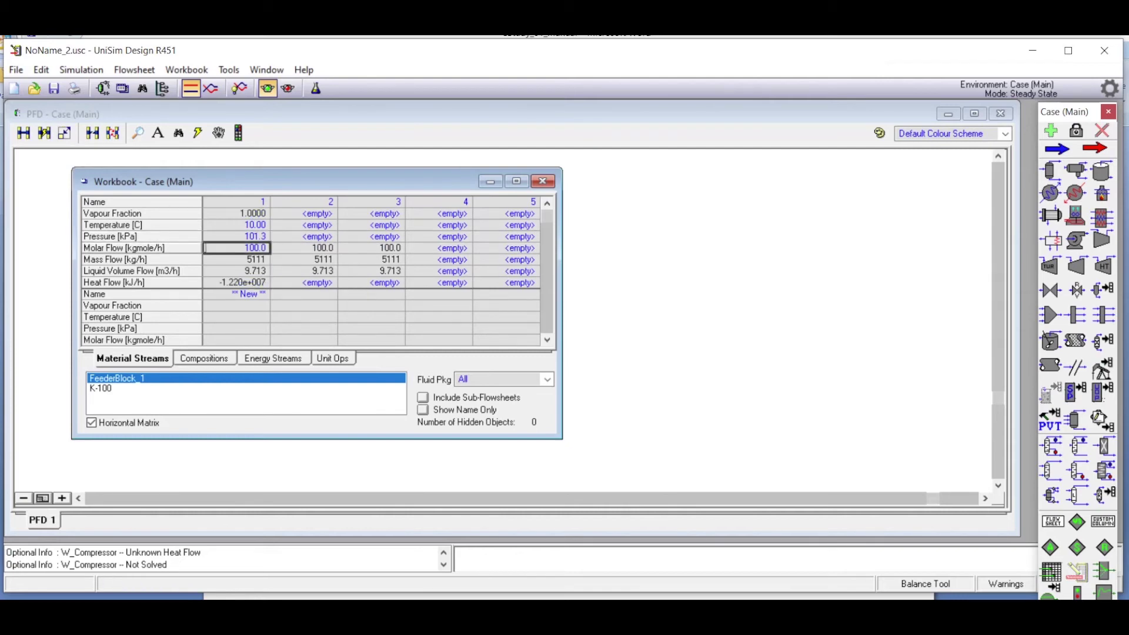
key(alt+Tab)
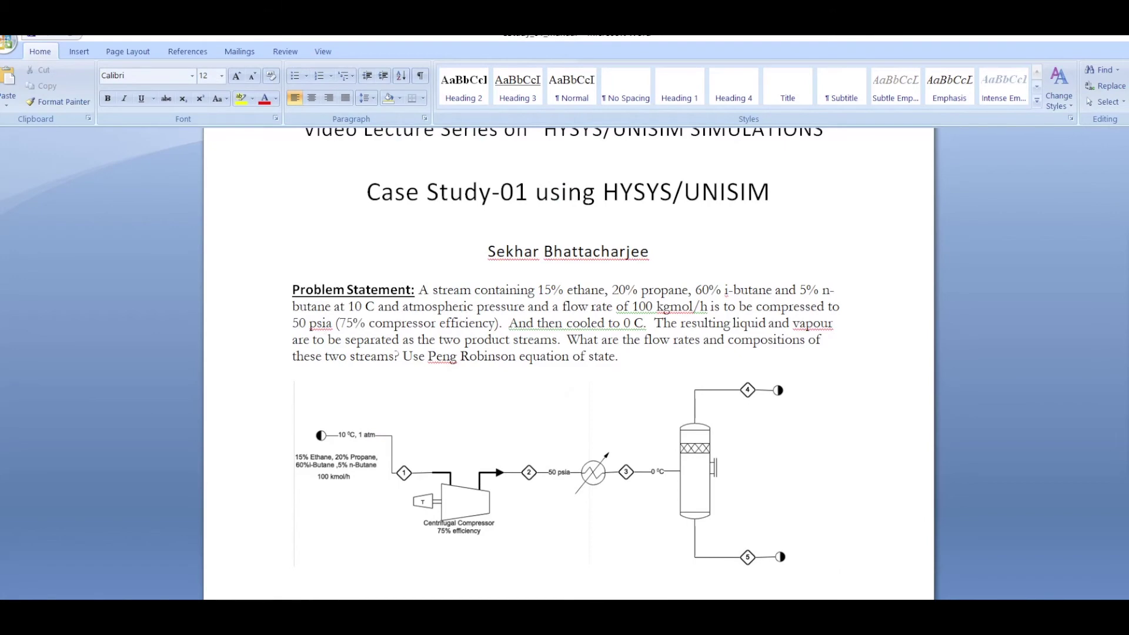
Step: Enter stream 2's pressure as 50 psia in the Workbook, then move the workbook aside
key(alt+Tab)
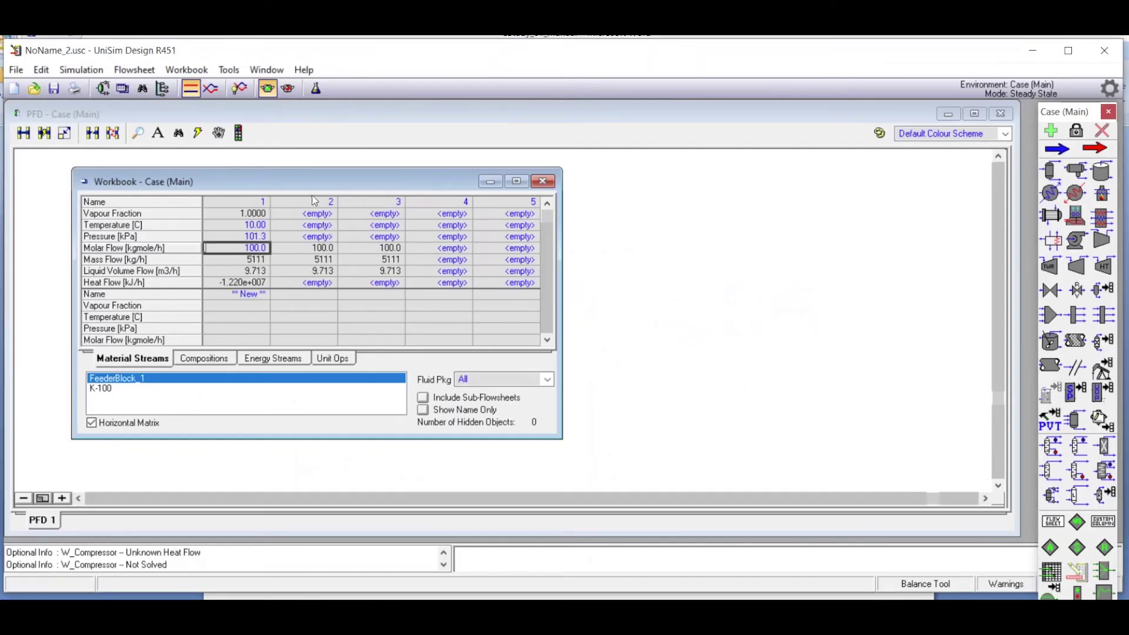
click(325, 237)
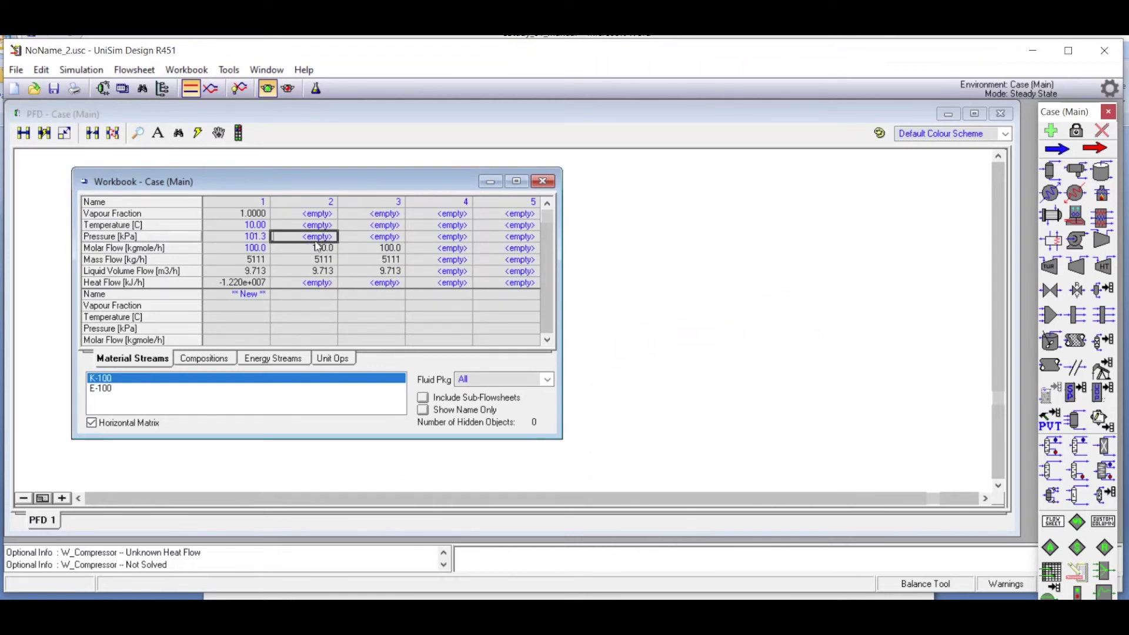
text(50)
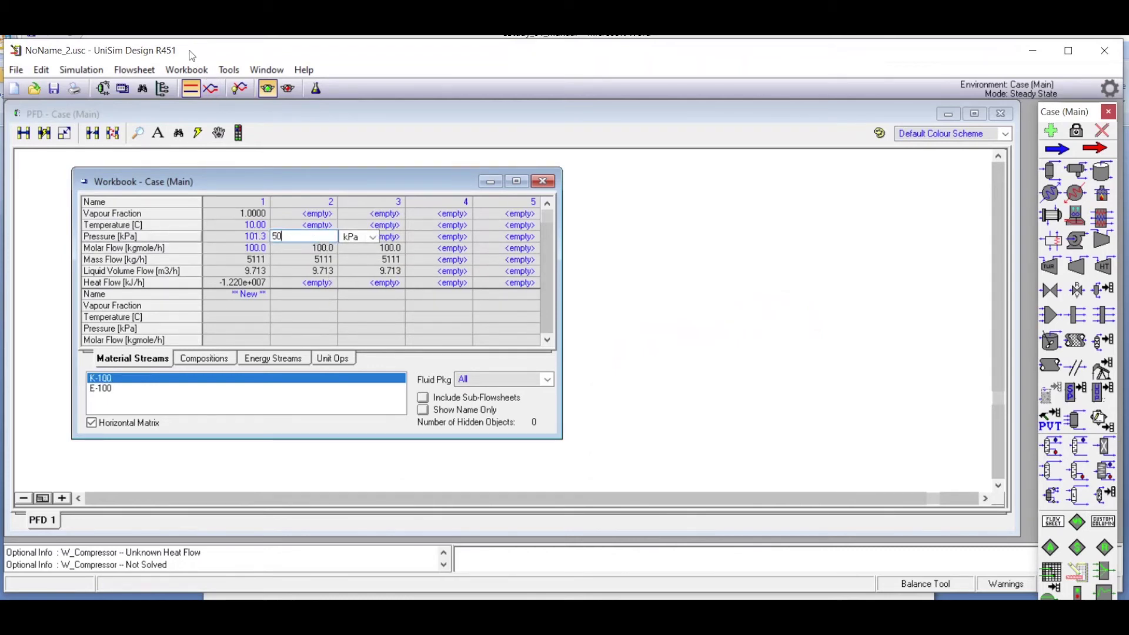
click(374, 237)
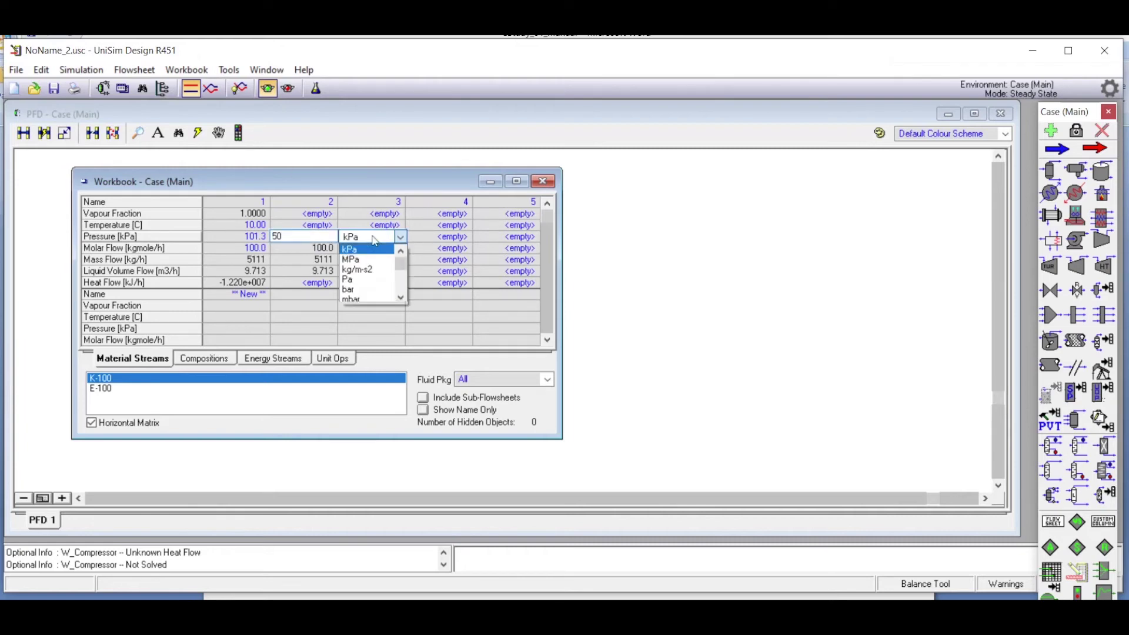
click(400, 299)
click(401, 299)
click(400, 299)
click(401, 299)
click(401, 298)
click(401, 298)
click(356, 291)
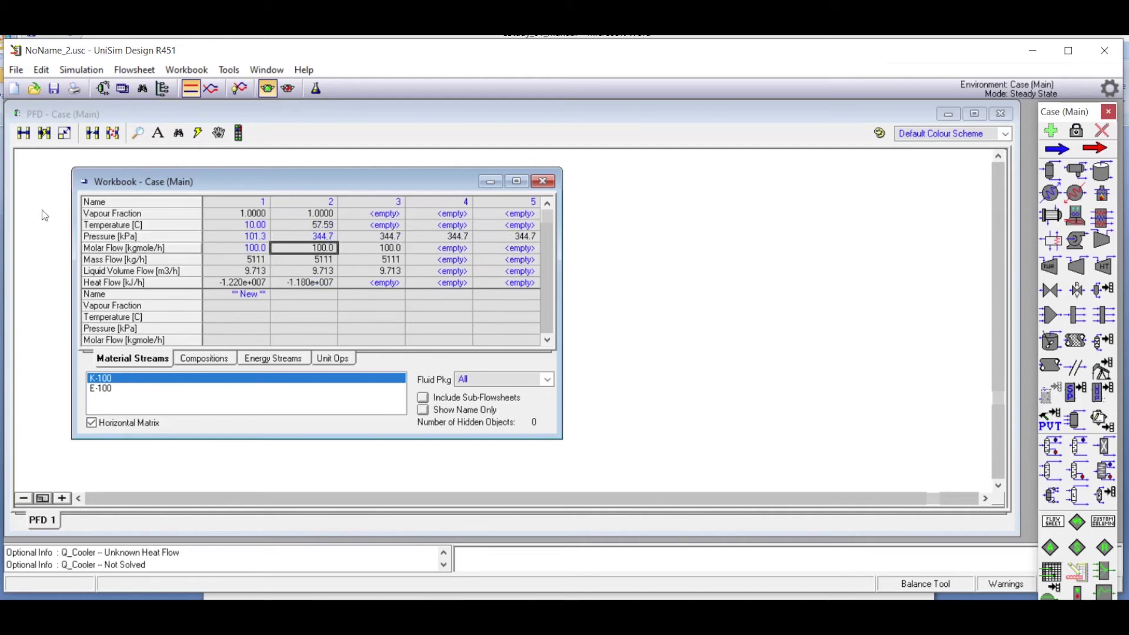
drag(277, 186, 732, 237)
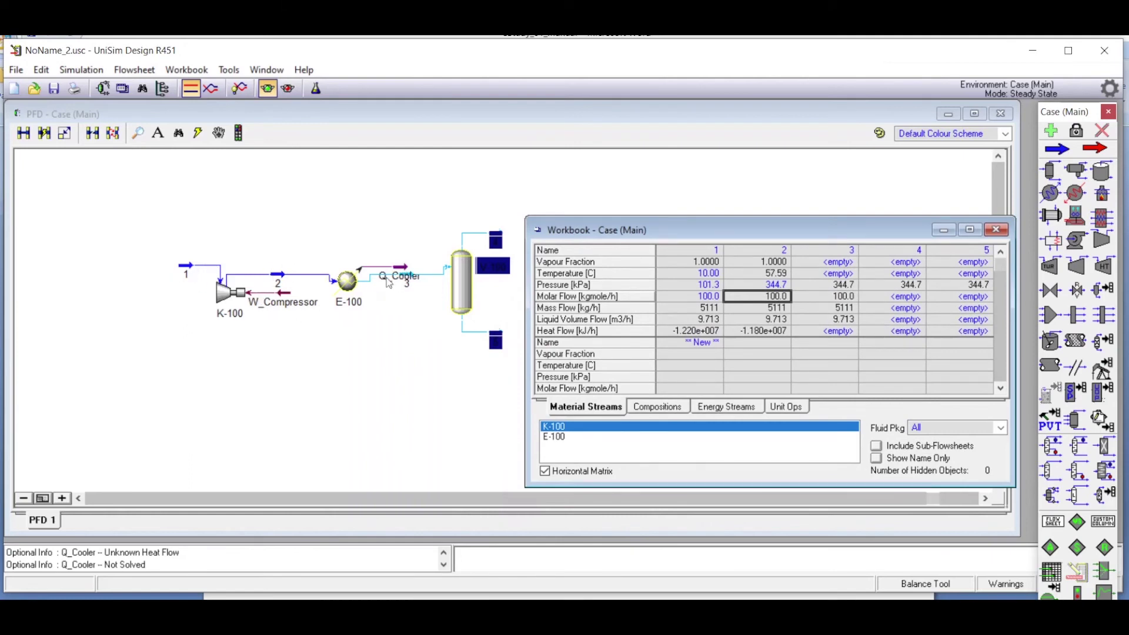
Step: Check the problem statement in Word and return to the UniSim simulation
mouse_move(910, 287)
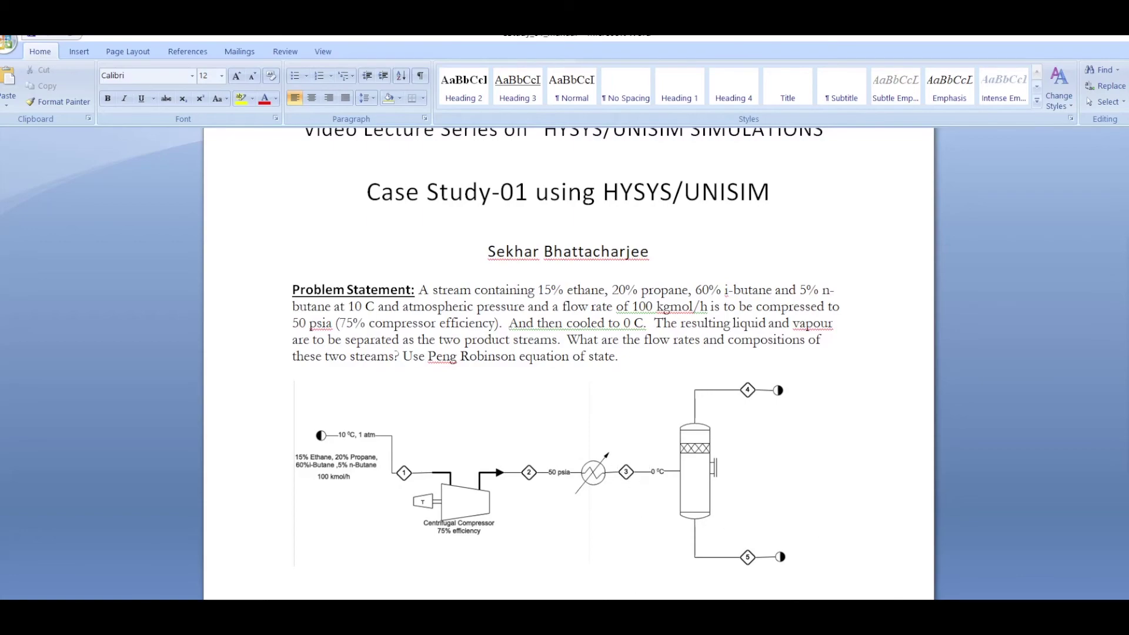
key(alt+Tab)
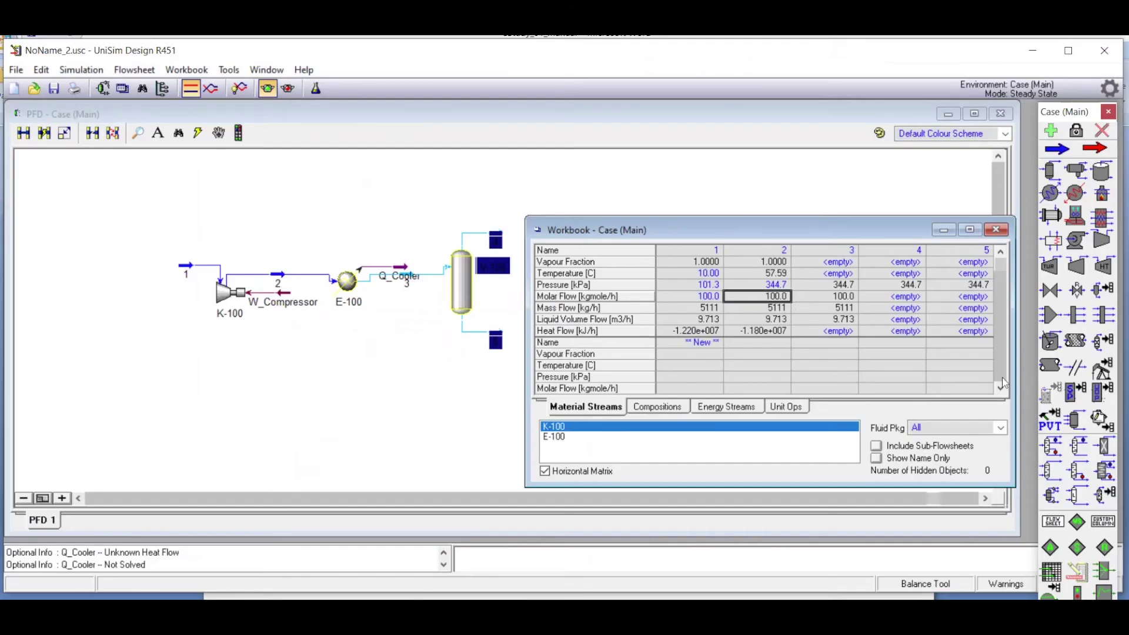
Step: Set stream 3's temperature to 0 C, solving it into vapour stream 4 and liquid stream 5
click(846, 274)
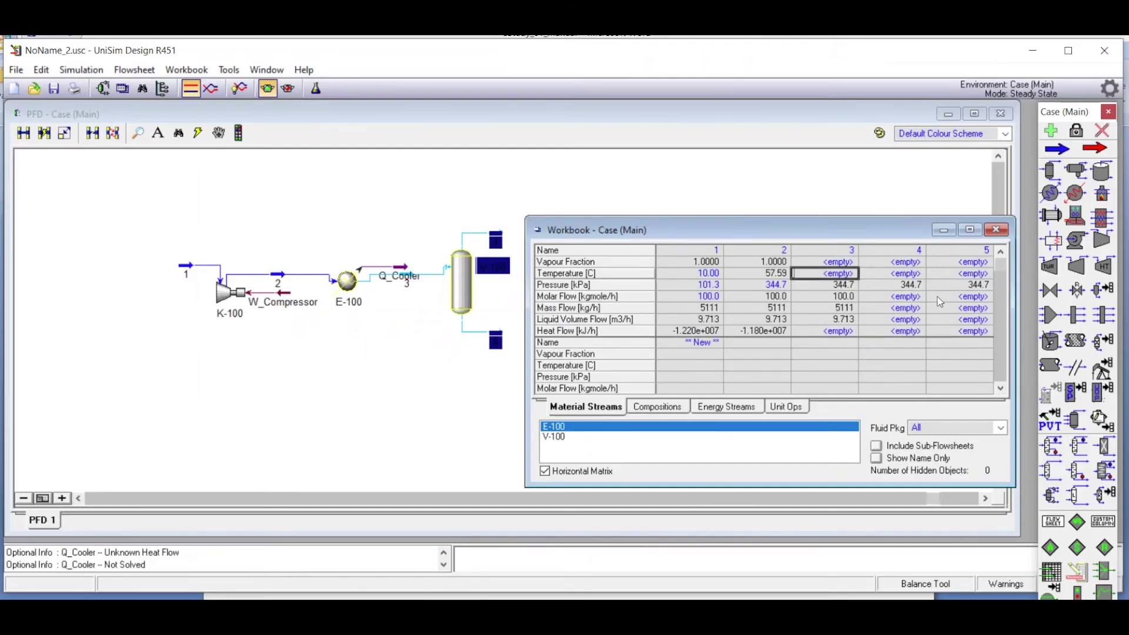
text(0)
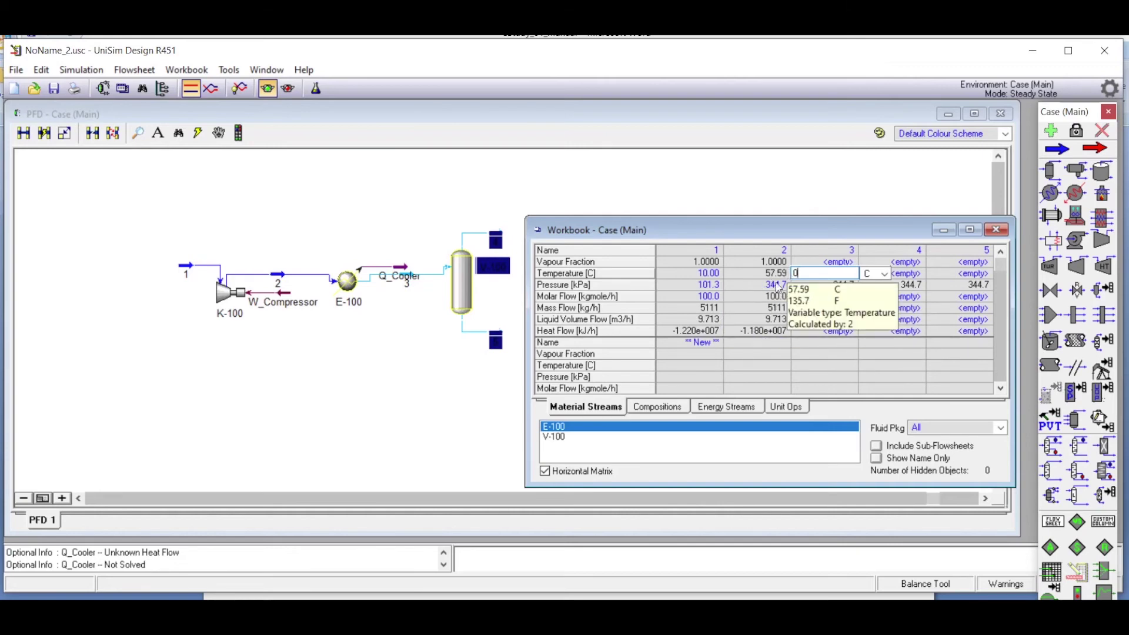
click(817, 368)
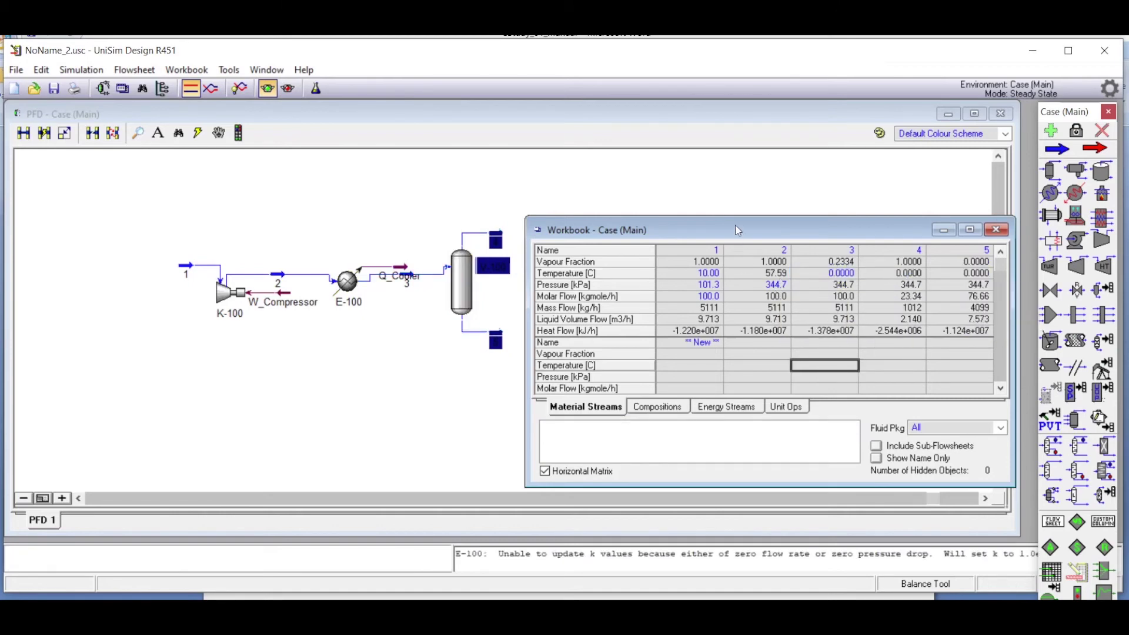
drag(706, 230, 778, 203)
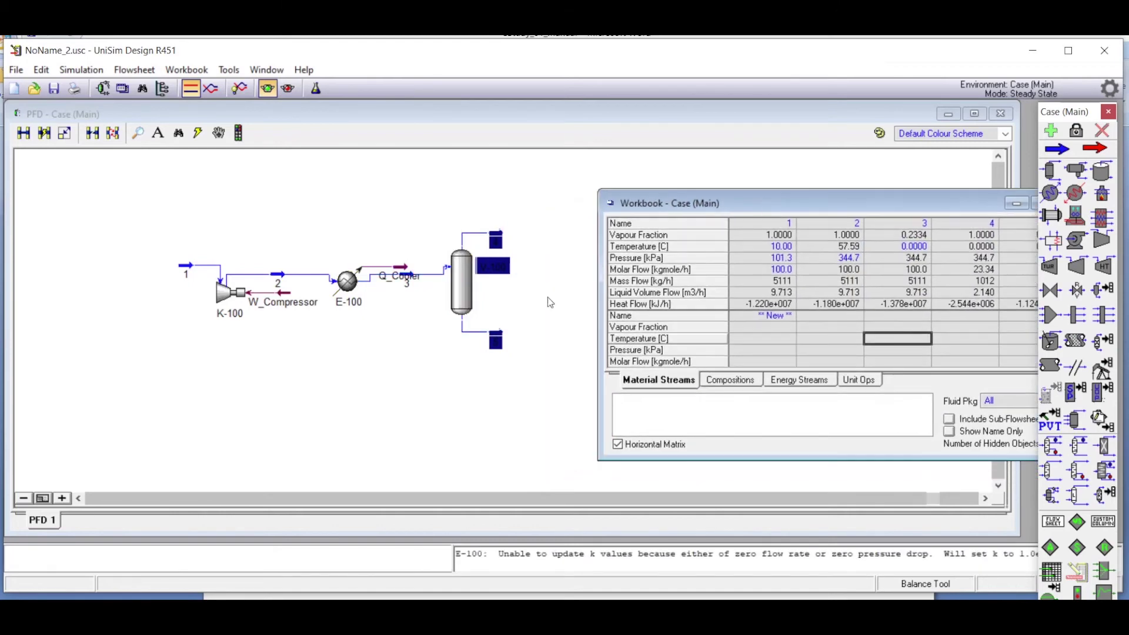
click(391, 365)
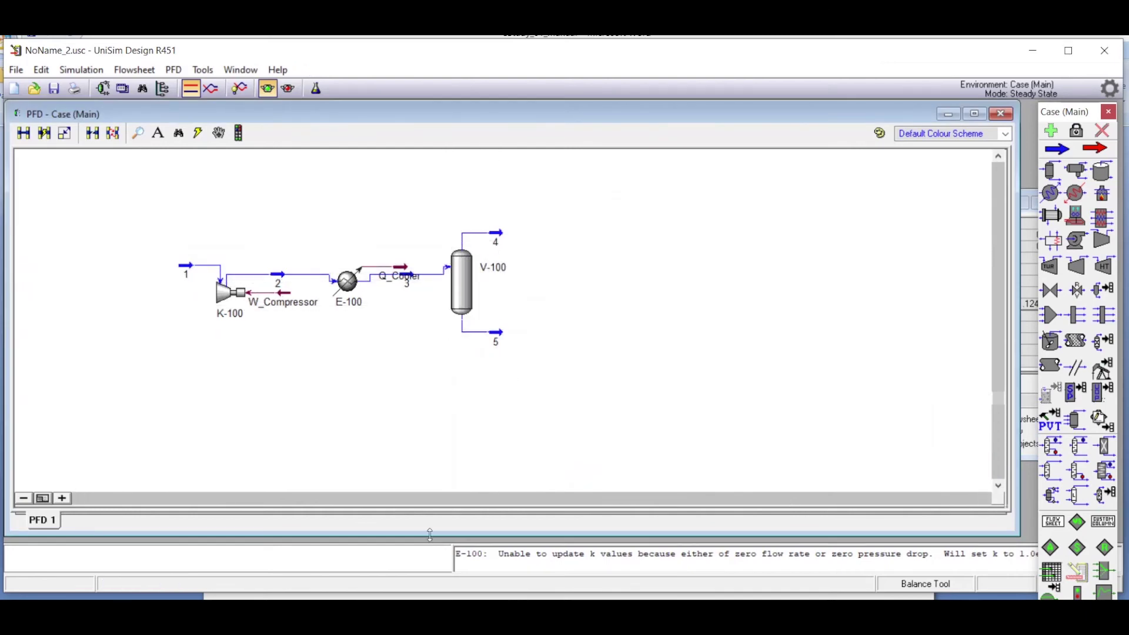
Step: Reopen the Workbook showing all five streams' flows, checking them against the Word problem
click(122, 89)
drag(758, 207, 545, 178)
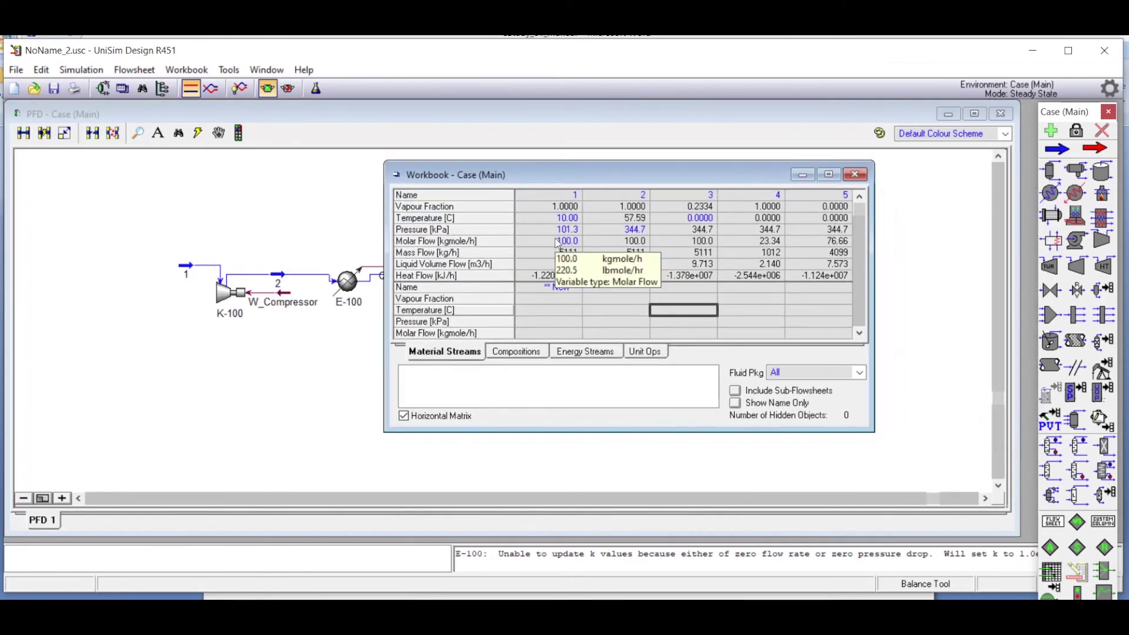
mouse_move(707, 238)
mouse_move(775, 248)
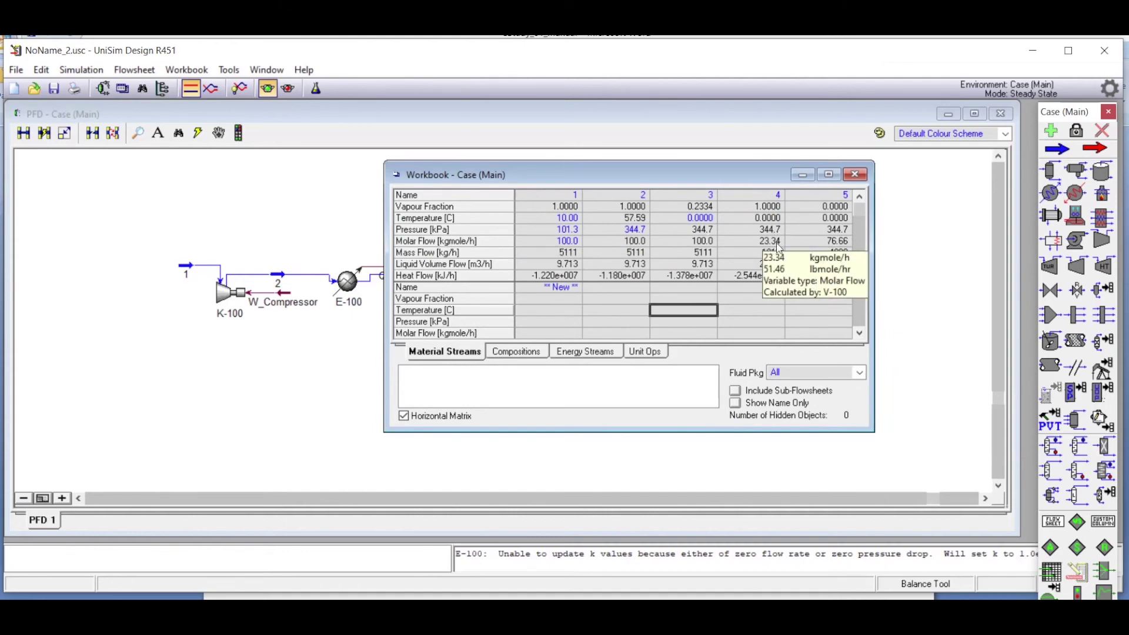
mouse_move(835, 246)
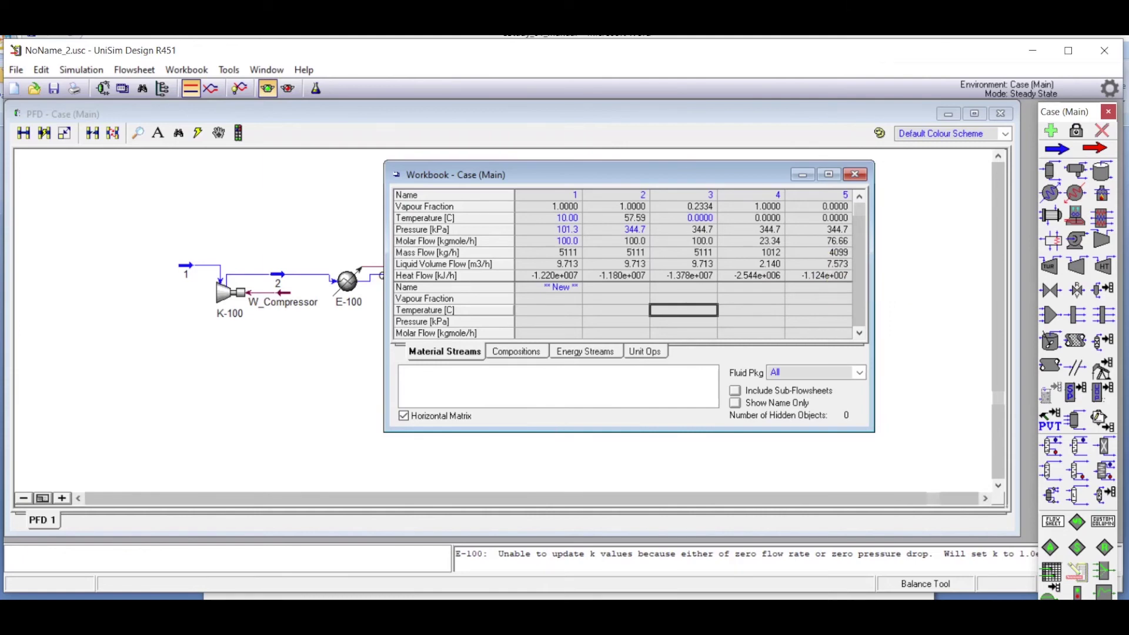
key(alt+Tab)
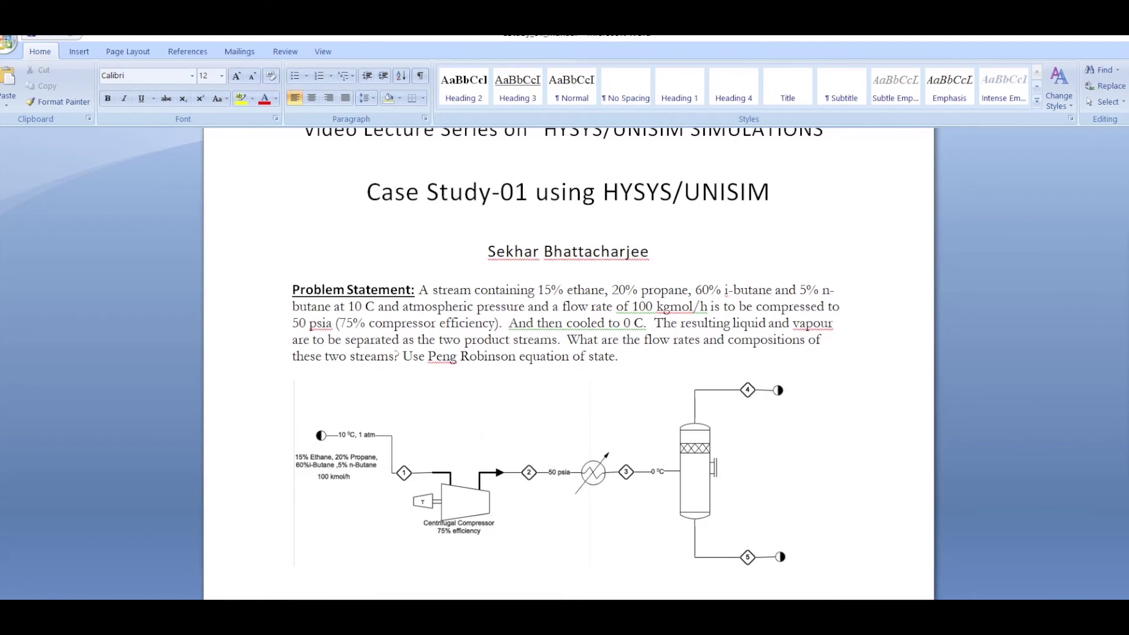
key(alt+Tab)
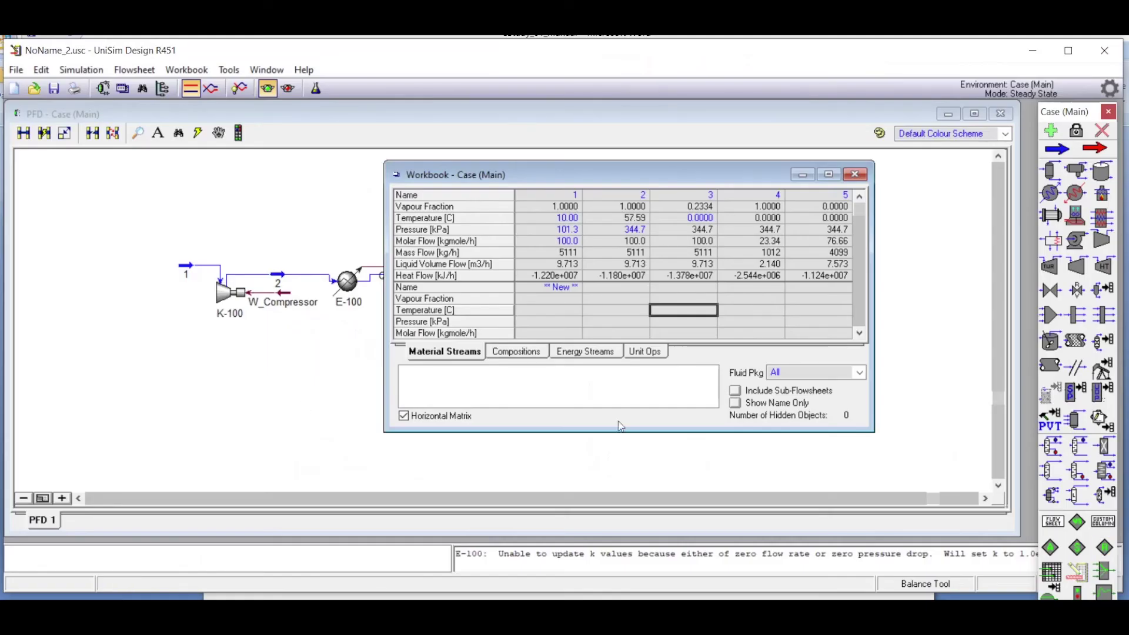
Step: Review stream mole fractions on Compositions, then reposition the workbook to reveal separator V-100
click(517, 352)
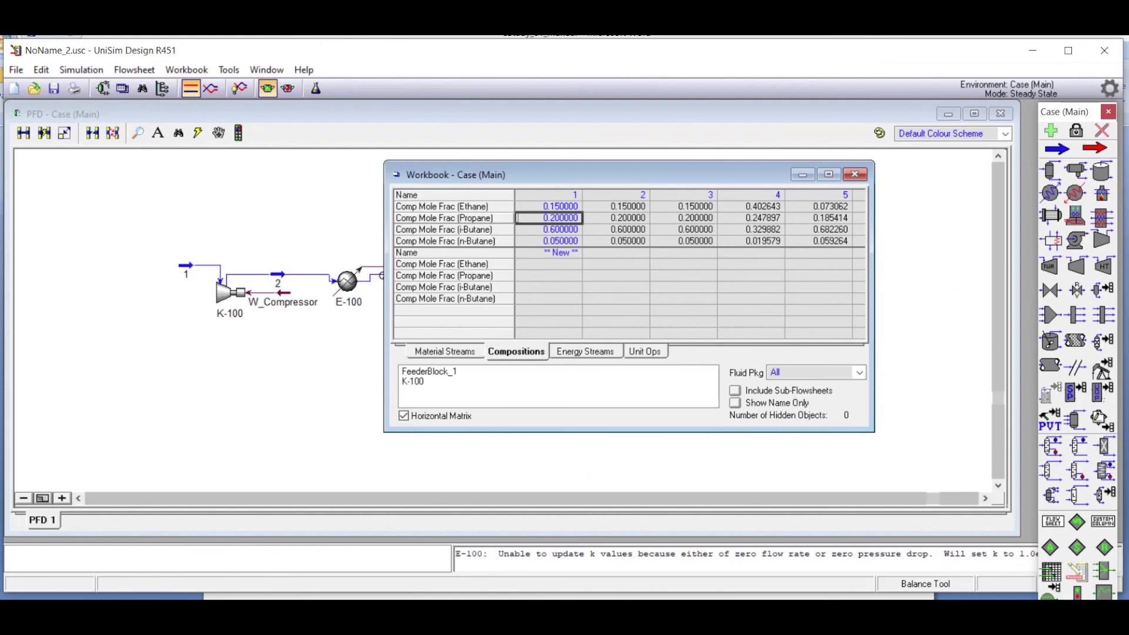
click(474, 352)
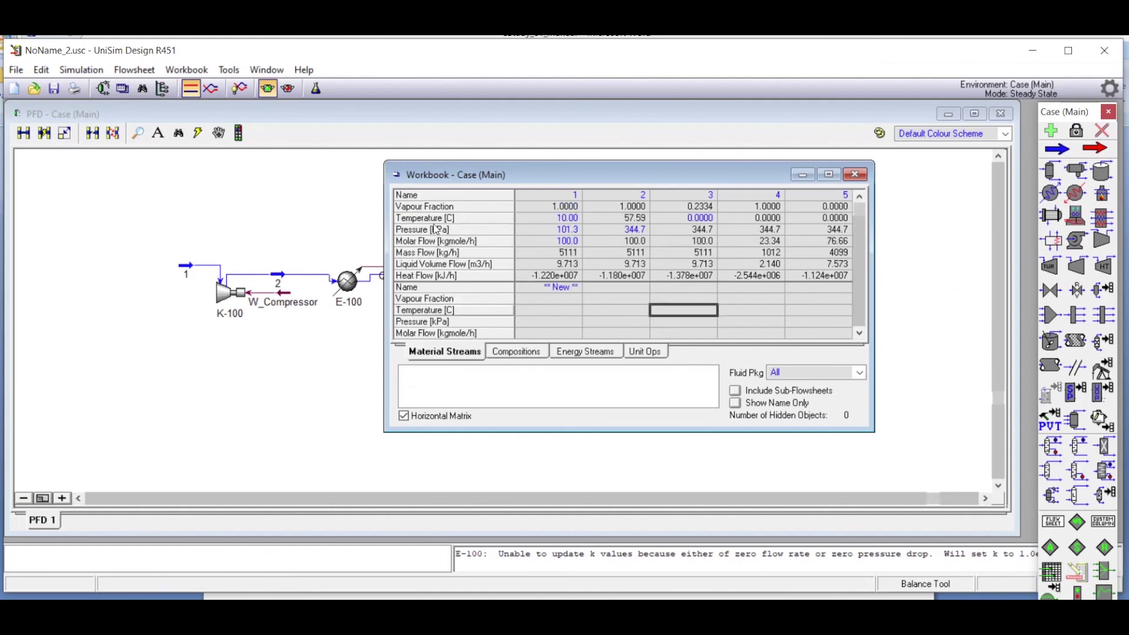
mouse_move(628, 222)
drag(654, 187, 789, 149)
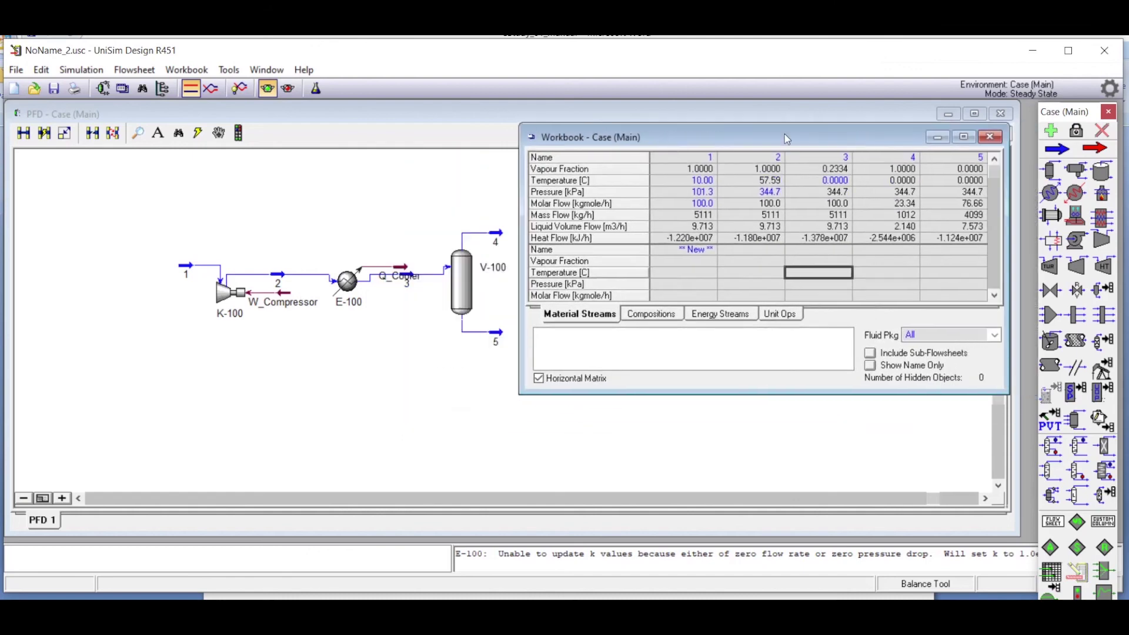
Step: Display the Energy Streams duties: W_Compressor 3.930e+005 kJ/h and Q_Cooler 1.978e+006 kJ/h
click(721, 315)
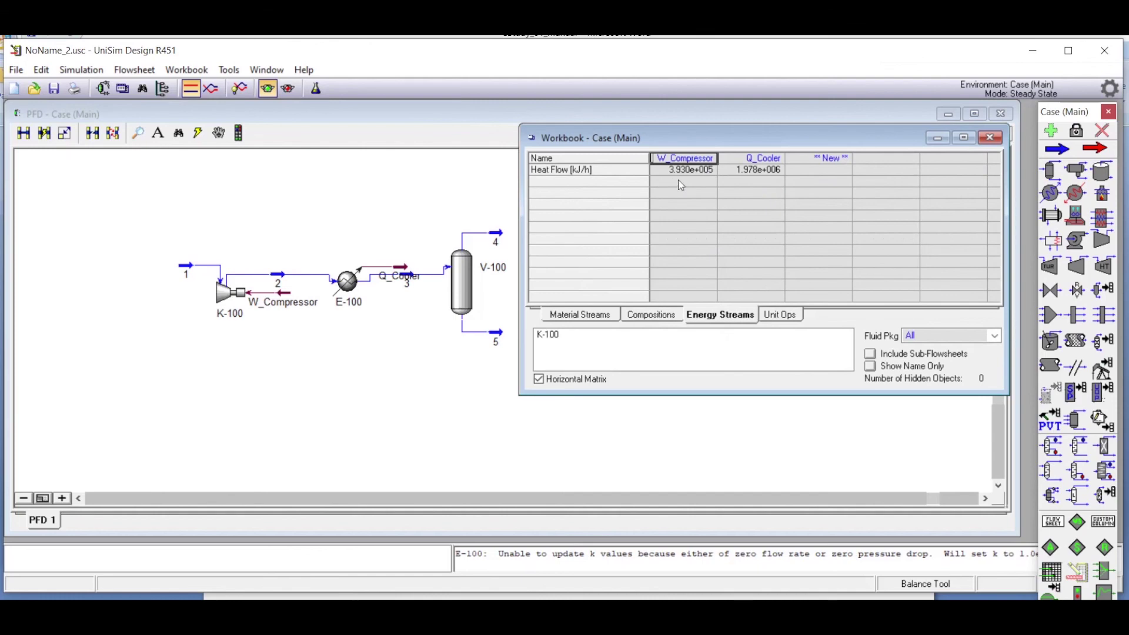
mouse_move(694, 175)
click(289, 296)
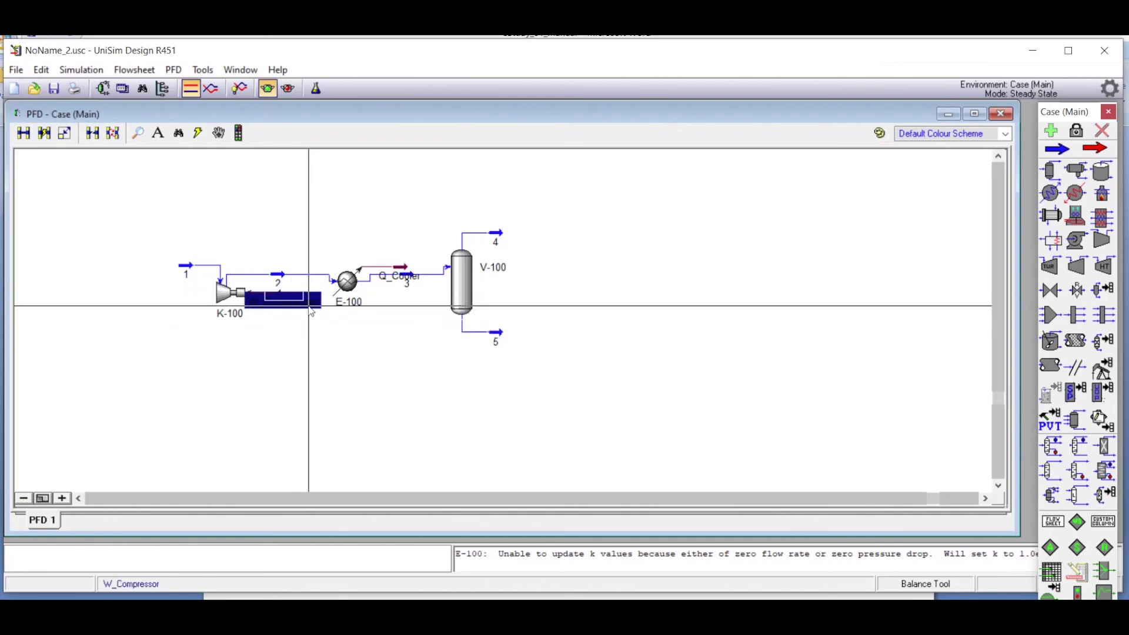
Step: Read W_Compressor's power of 109.2 kW from its flowsheet tooltip
mouse_move(288, 300)
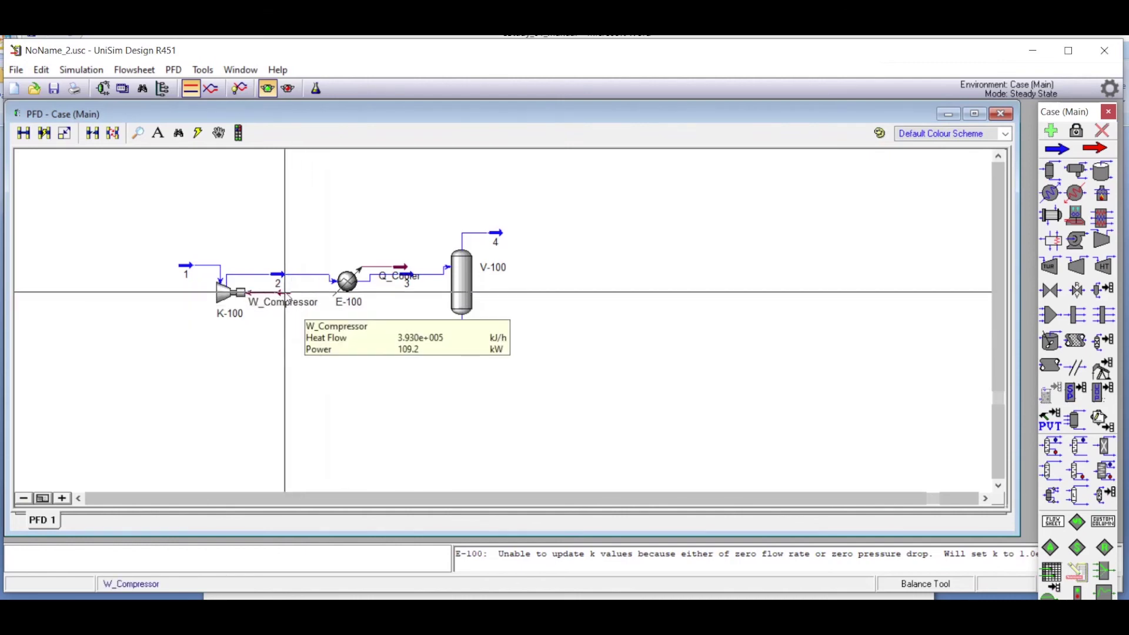